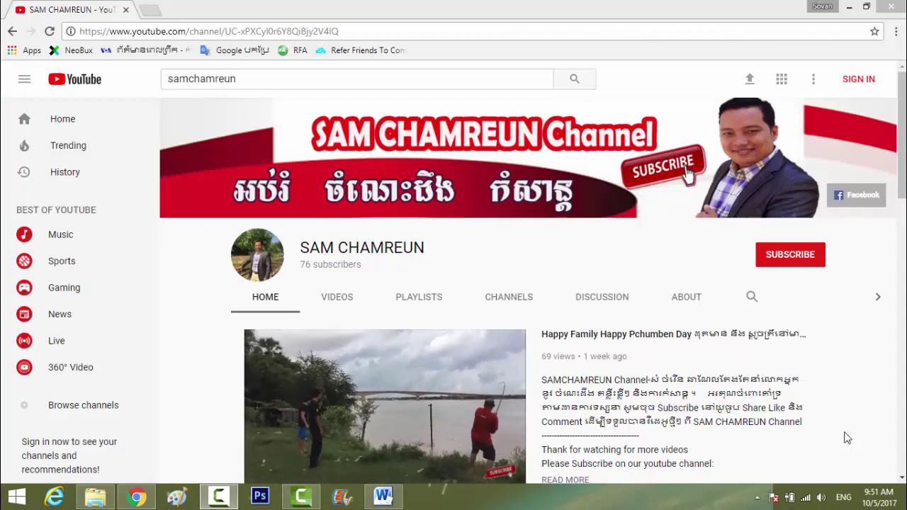
# Switch from the browser to the 'Word 2010-05-Modifying Page Layout' document in Word
pyautogui.click(383, 497)
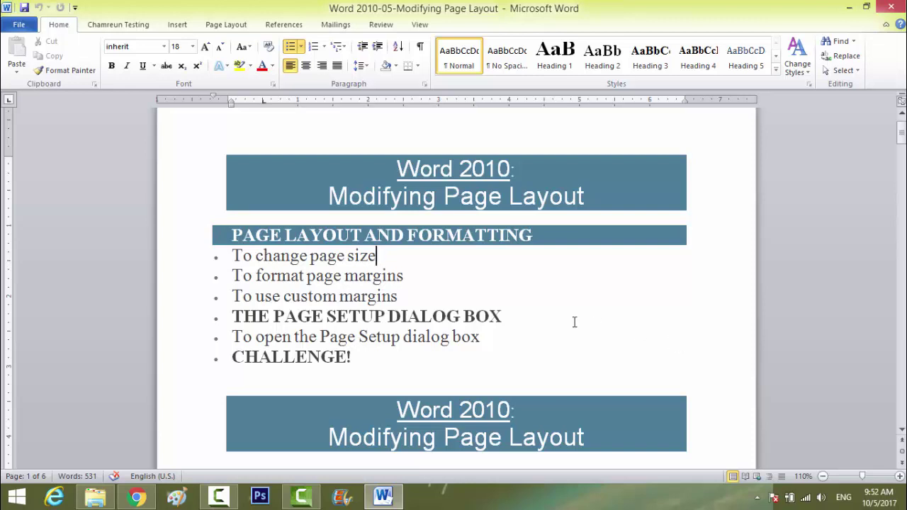
pyautogui.moveTo(254, 257); pyautogui.dragTo(384, 257)
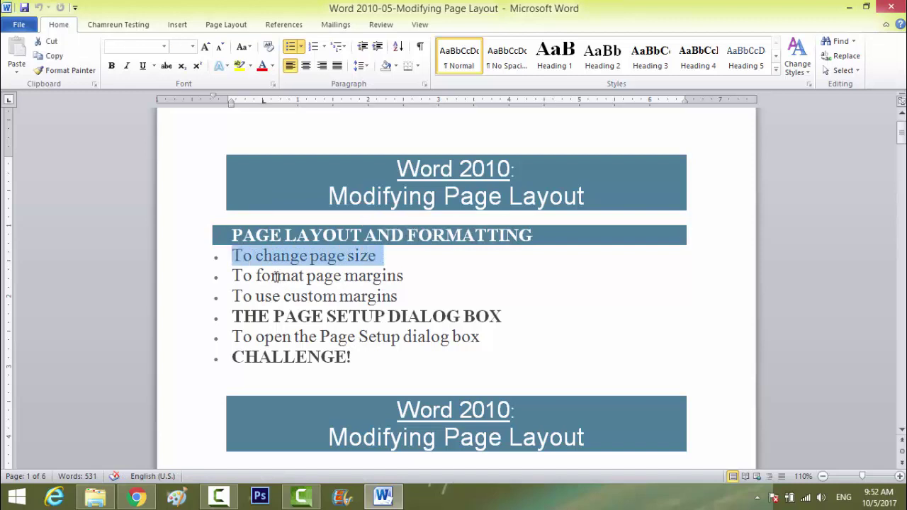
pyautogui.moveTo(270, 277); pyautogui.dragTo(411, 280)
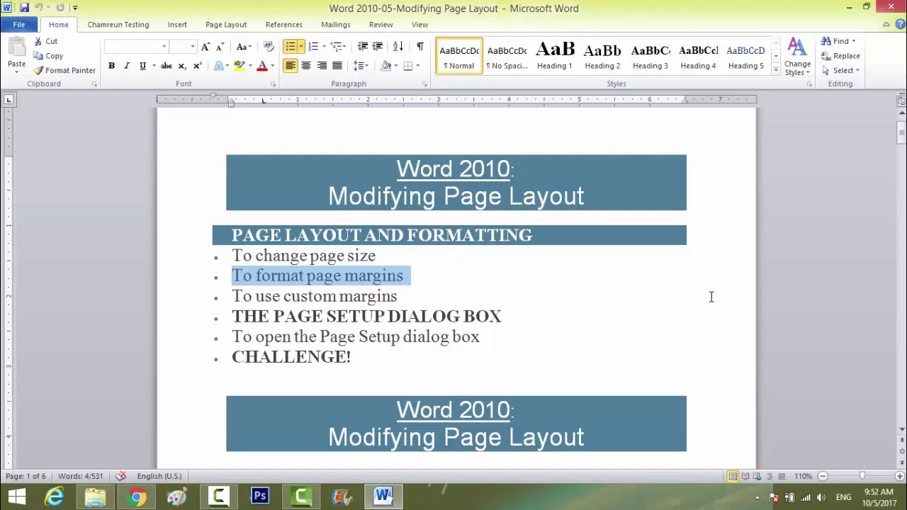
pyautogui.click(401, 296)
pyautogui.moveTo(401, 296); pyautogui.dragTo(233, 298)
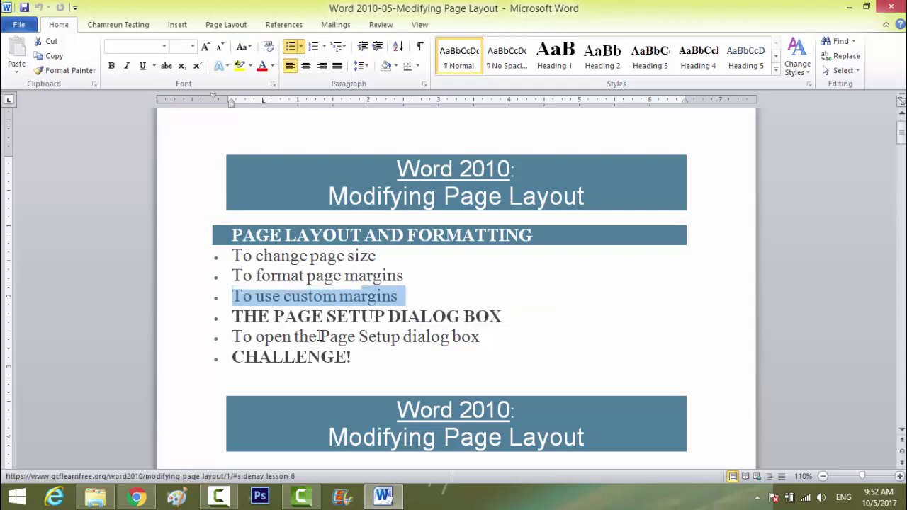
pyautogui.moveTo(319, 337); pyautogui.dragTo(491, 337)
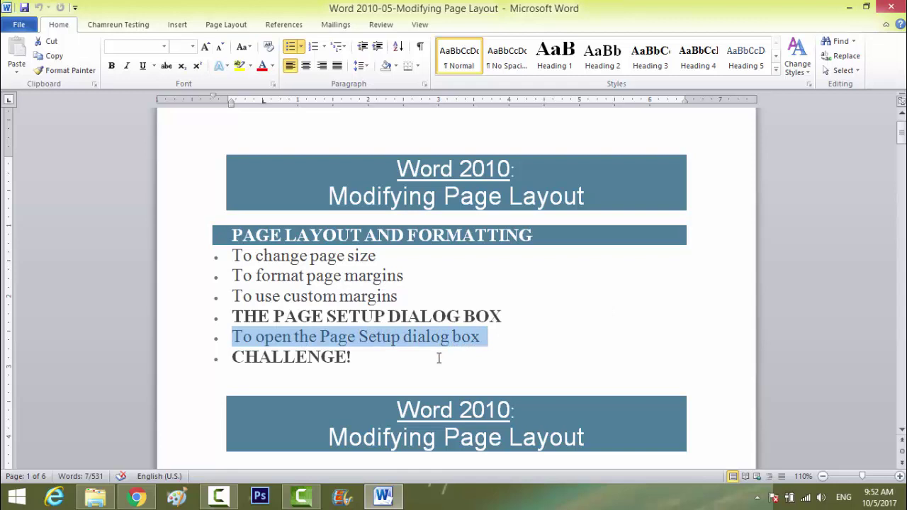
pyautogui.click(409, 362)
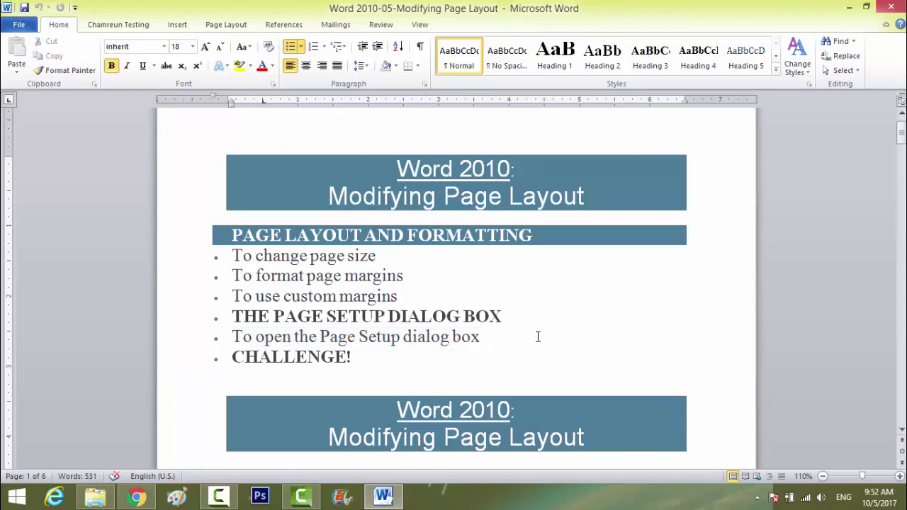
pyautogui.keyDown('ctrl'); pyautogui.scroll(1, 553, 331); pyautogui.keyUp('ctrl')
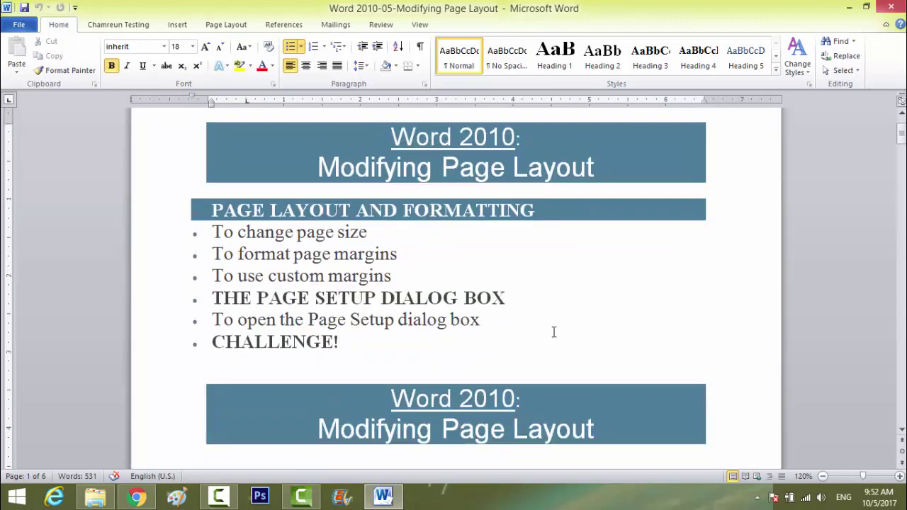
pyautogui.click(886, 25)
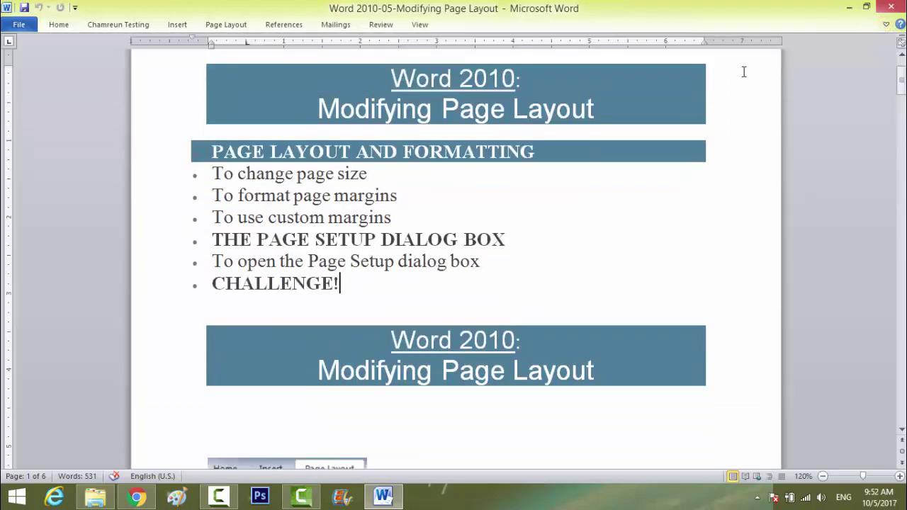
pyautogui.scroll(1, 607, 170)
pyautogui.scroll(1, 581, 212)
pyautogui.click(551, 299)
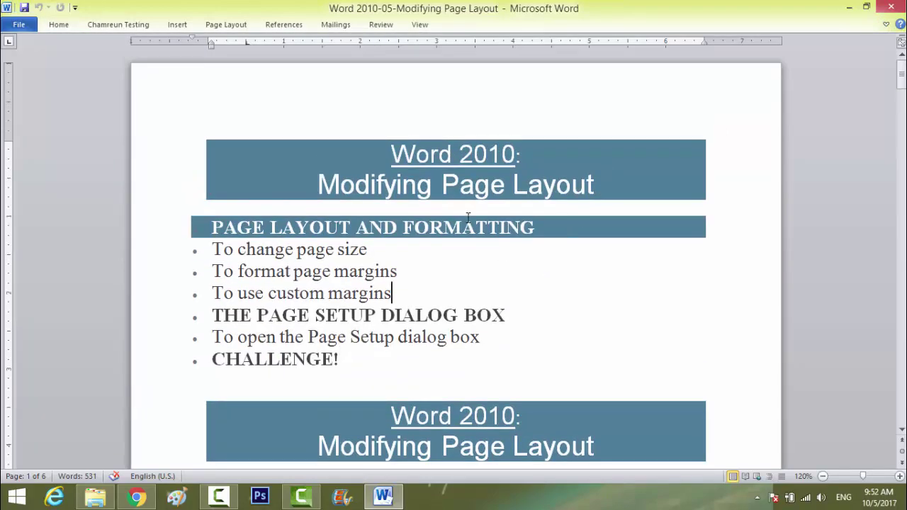
pyautogui.click(886, 25)
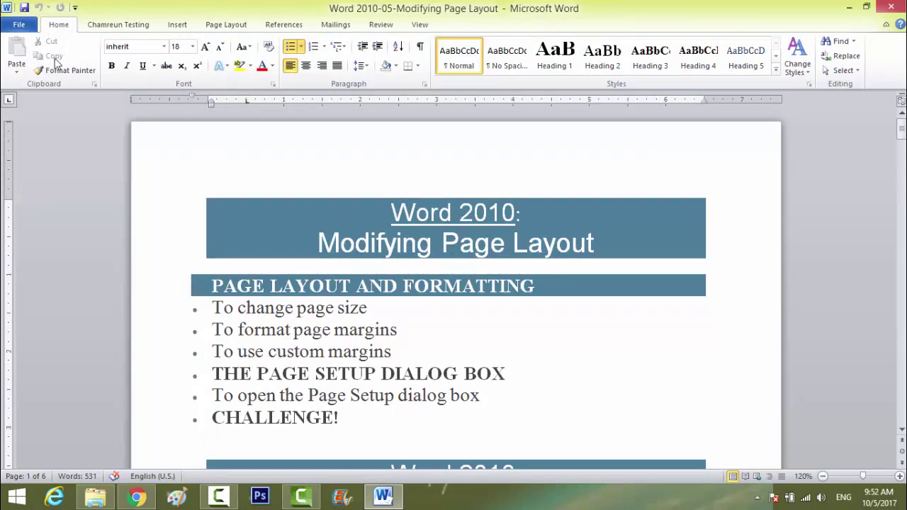
# Show the Page Layout paper size list, from Letter to Envelope Monarch
pyautogui.click(250, 27)
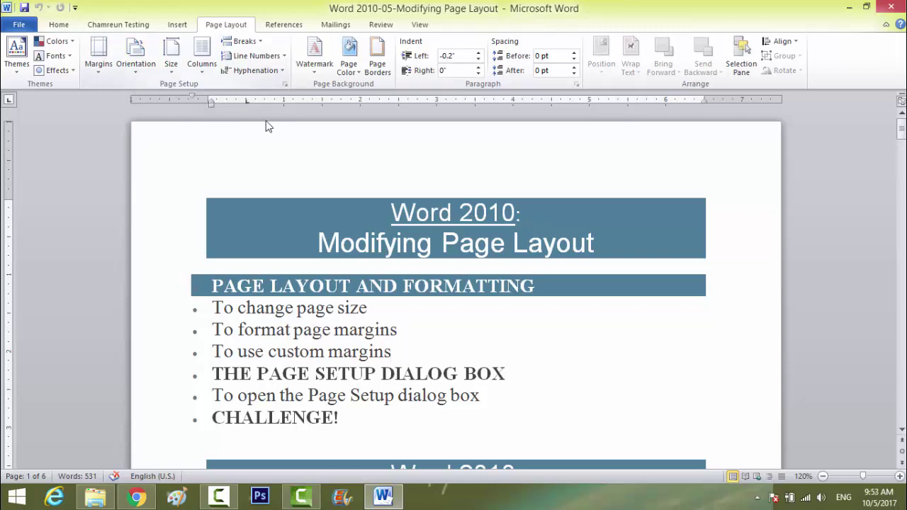
pyautogui.click(176, 80)
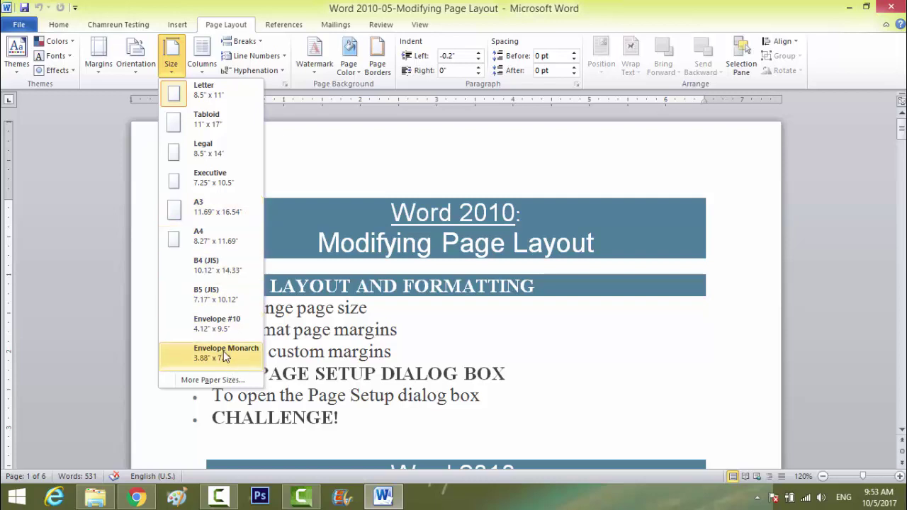
# Change the paper size to Tabloid, then to A3
pyautogui.click(229, 125)
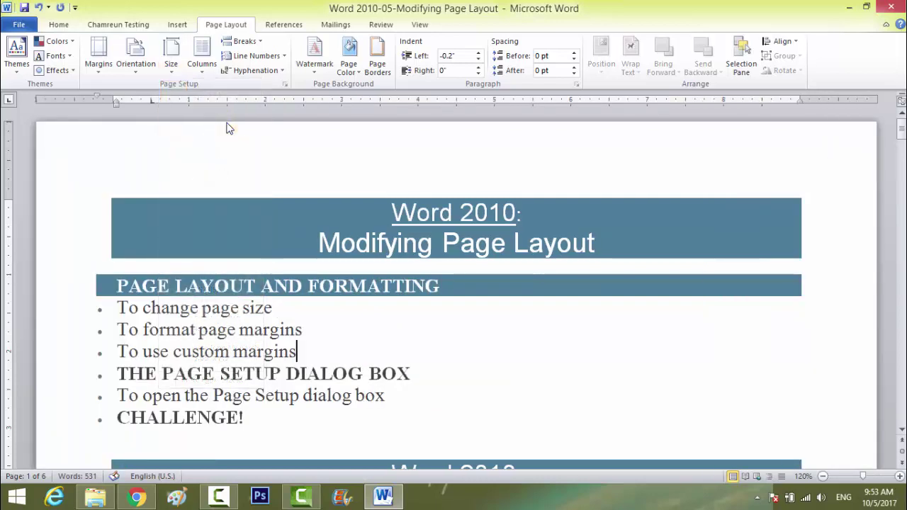
pyautogui.click(202, 67)
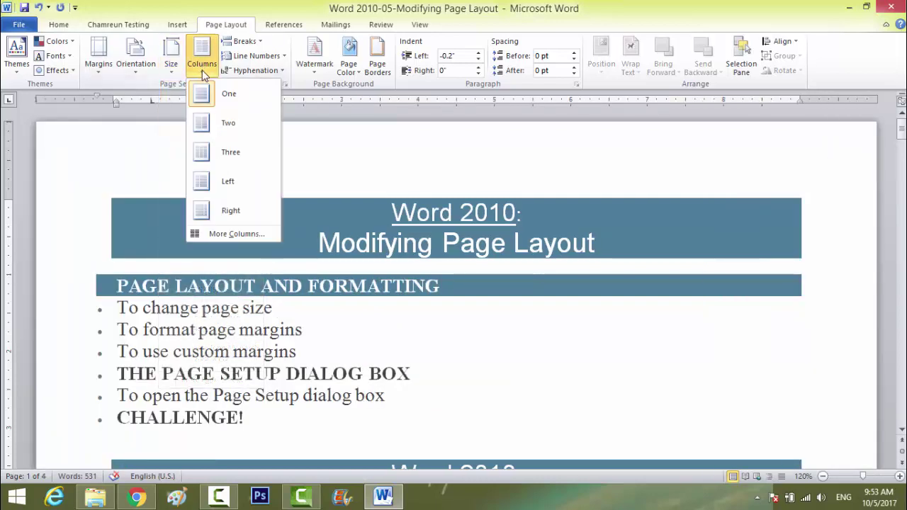
pyautogui.click(174, 67)
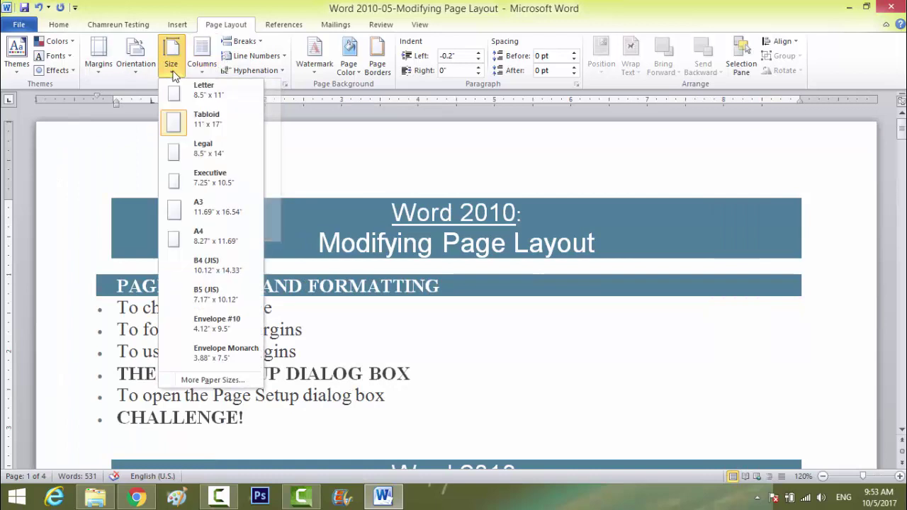
pyautogui.click(218, 213)
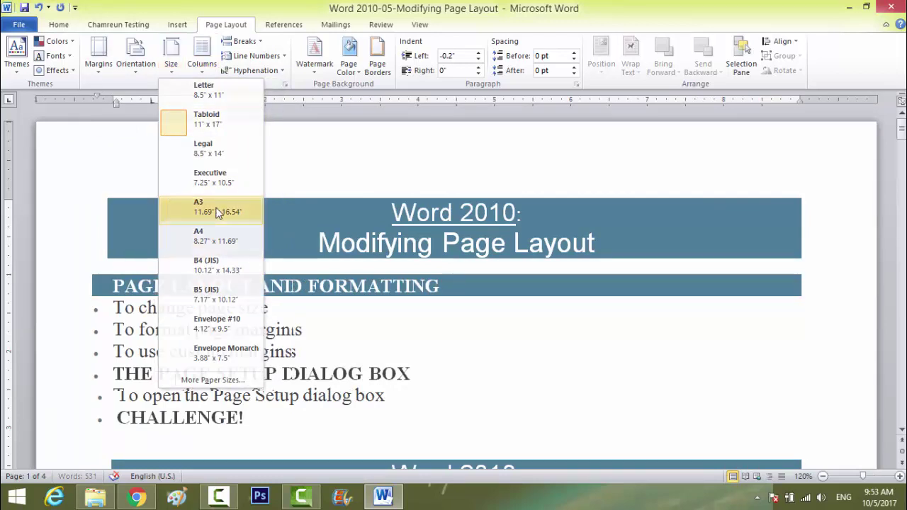
pyautogui.scroll(-2, 296, 235)
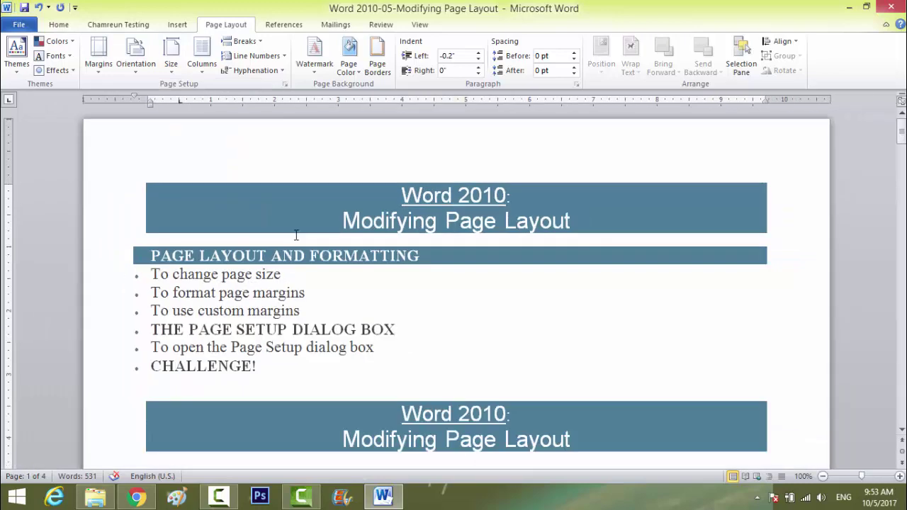
pyautogui.scroll(1, 296, 235)
# Set the paper size to A4, confirm it, and view the margin presets
pyautogui.click(171, 60)
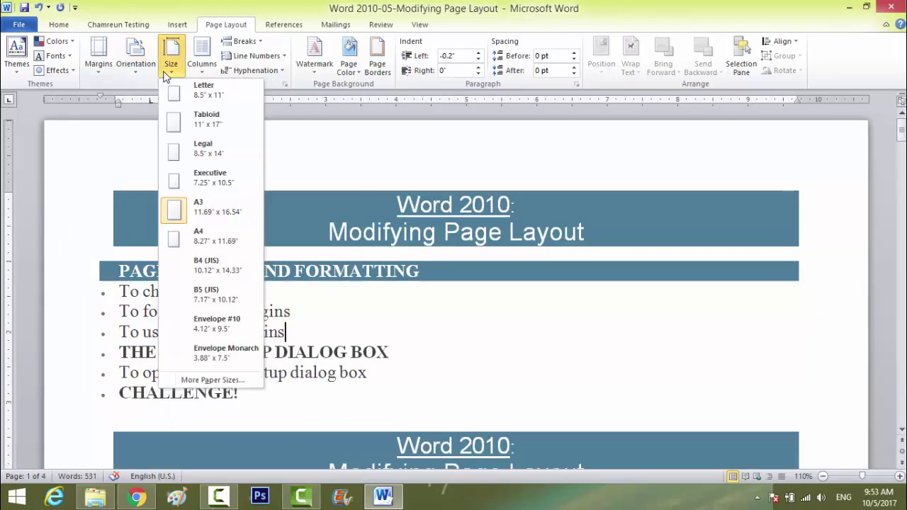
pyautogui.click(203, 239)
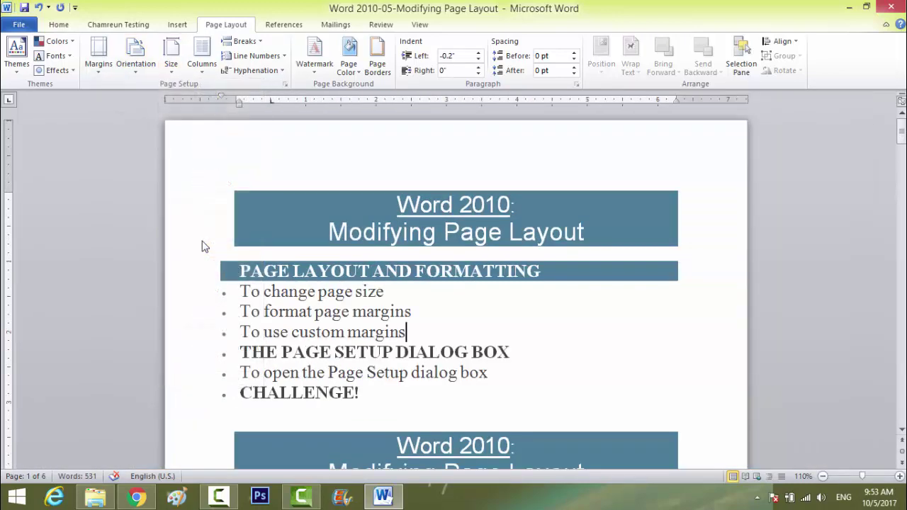
pyautogui.click(172, 65)
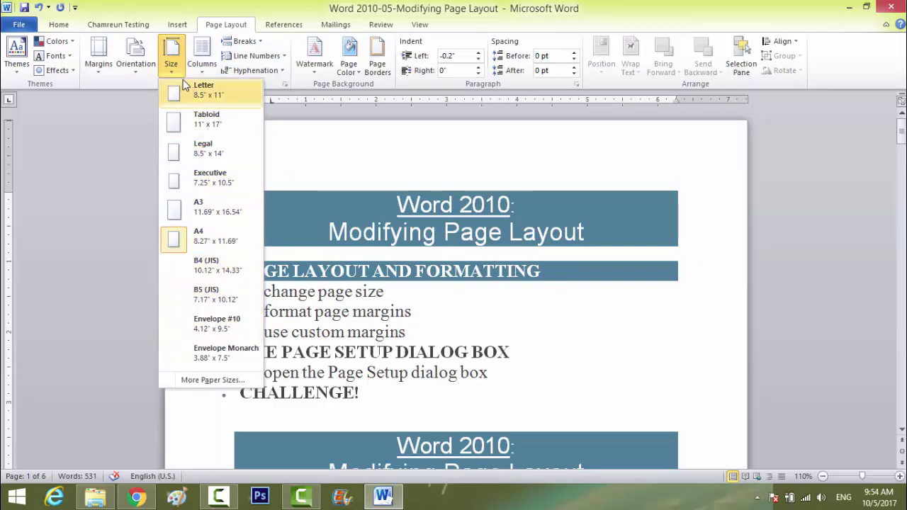
pyautogui.click(99, 63)
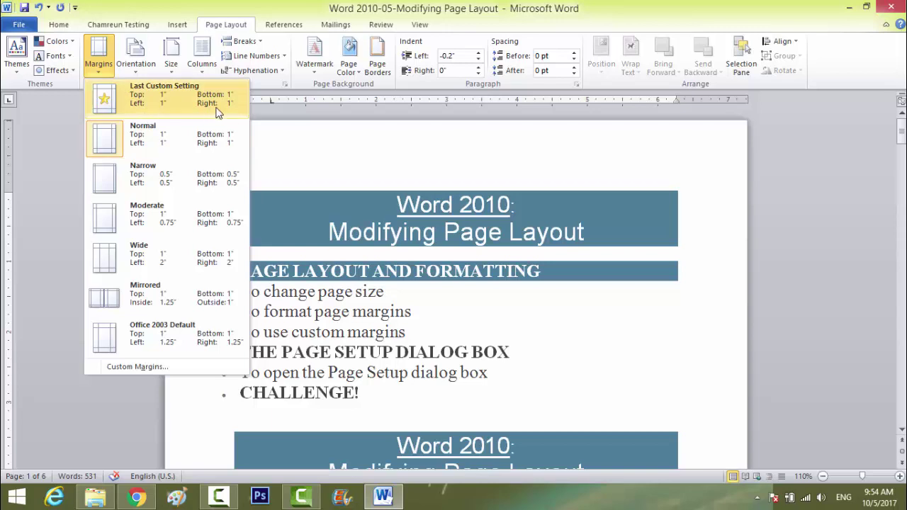
# Apply Narrow margins, then switch to Moderate (1" top/bottom, 0.75" left/right)
pyautogui.click(155, 108)
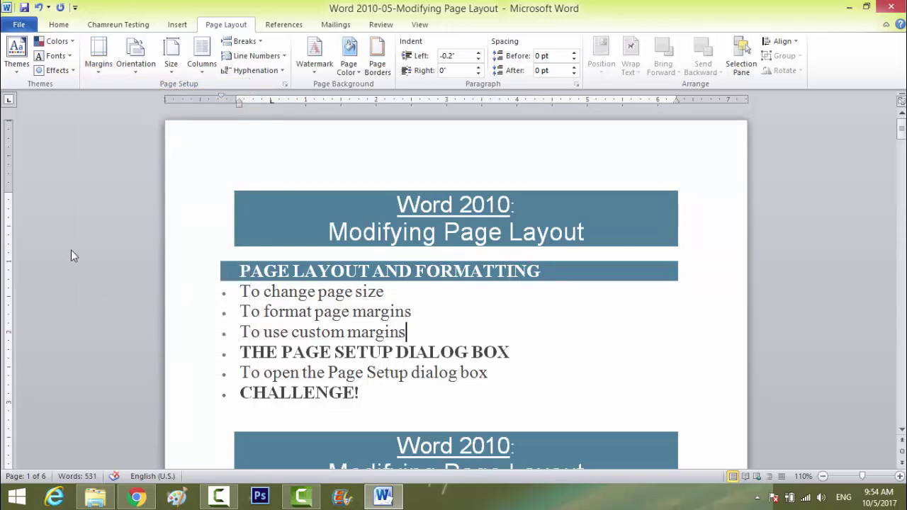
pyautogui.click(98, 71)
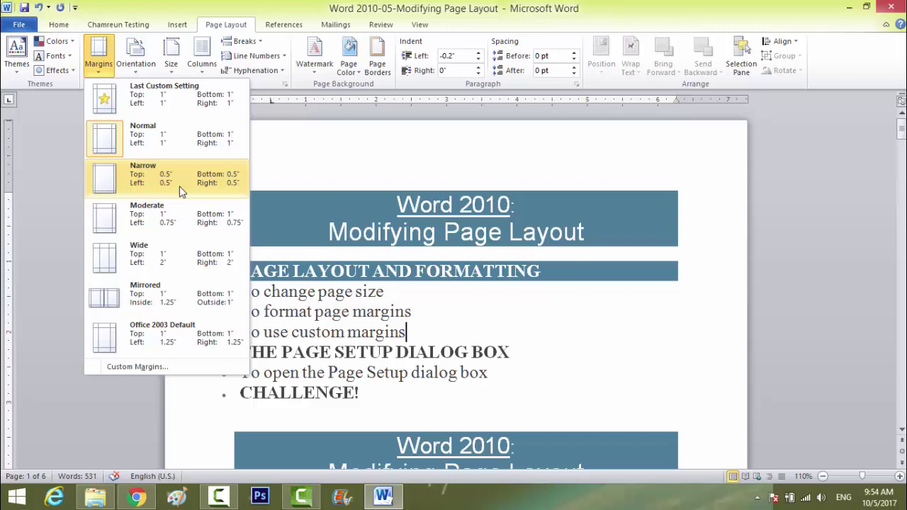
pyautogui.click(180, 190)
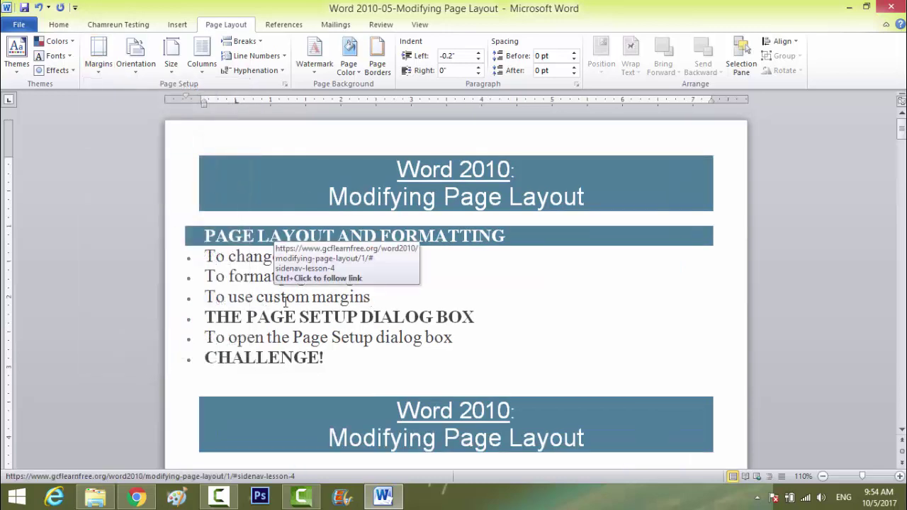
pyautogui.click(654, 301)
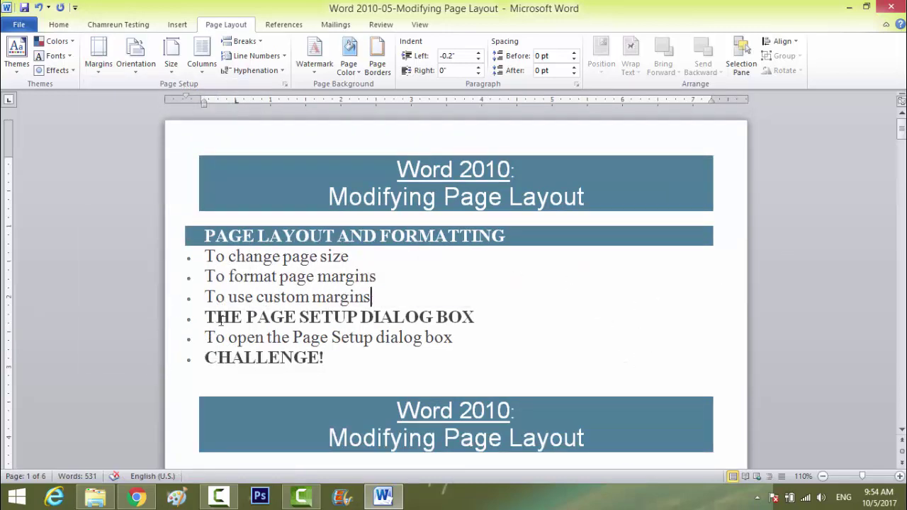
pyautogui.click(103, 62)
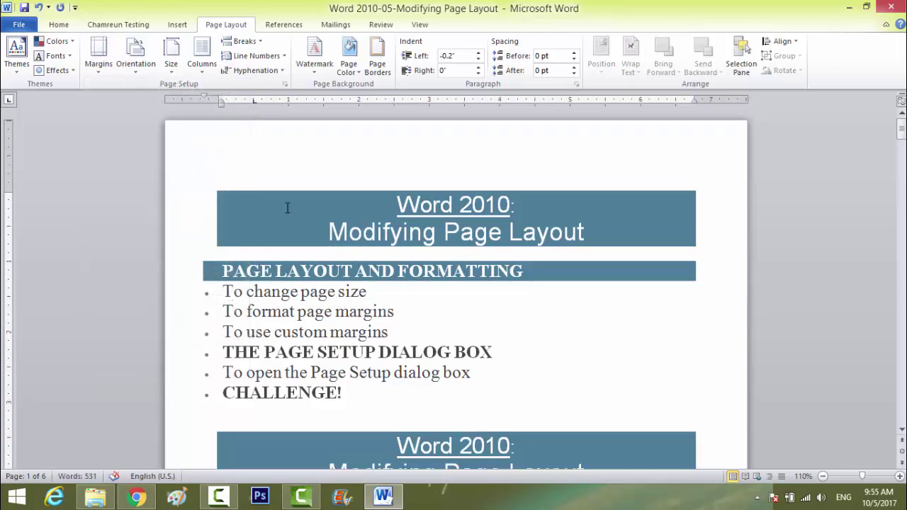
pyautogui.click(99, 66)
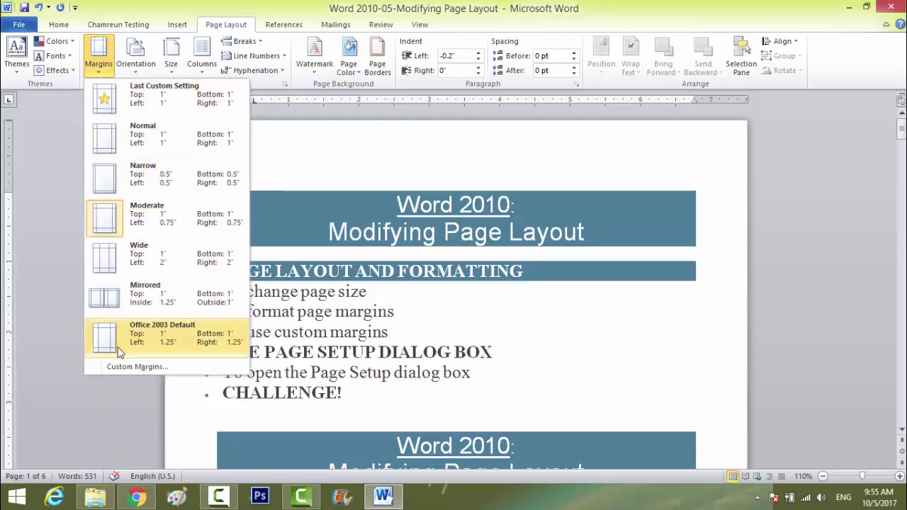
# In Custom Margins Page Setup, set Landscape orientation, keeping Normal multiple pages
pyautogui.click(175, 368)
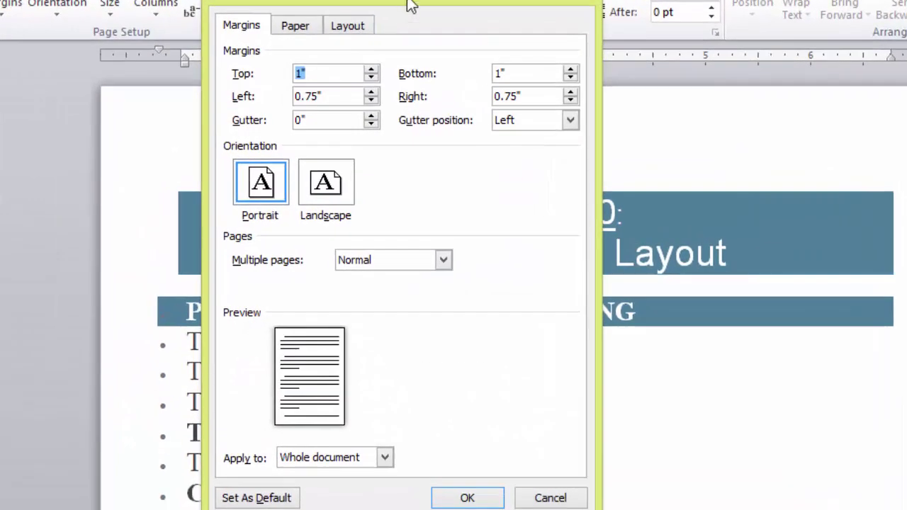
pyautogui.moveTo(446, 3); pyautogui.dragTo(537, 4)
pyautogui.click(416, 182)
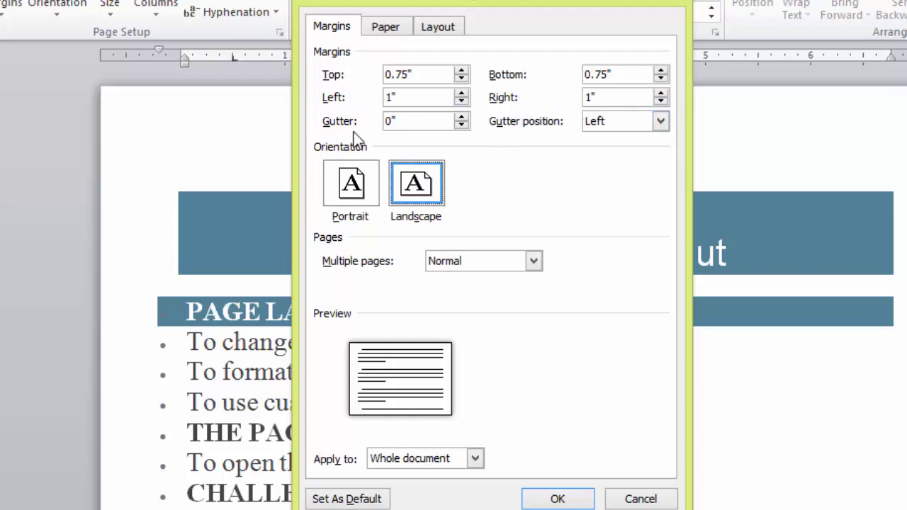
pyautogui.click(342, 187)
pyautogui.click(434, 178)
pyautogui.click(535, 261)
pyautogui.click(394, 277)
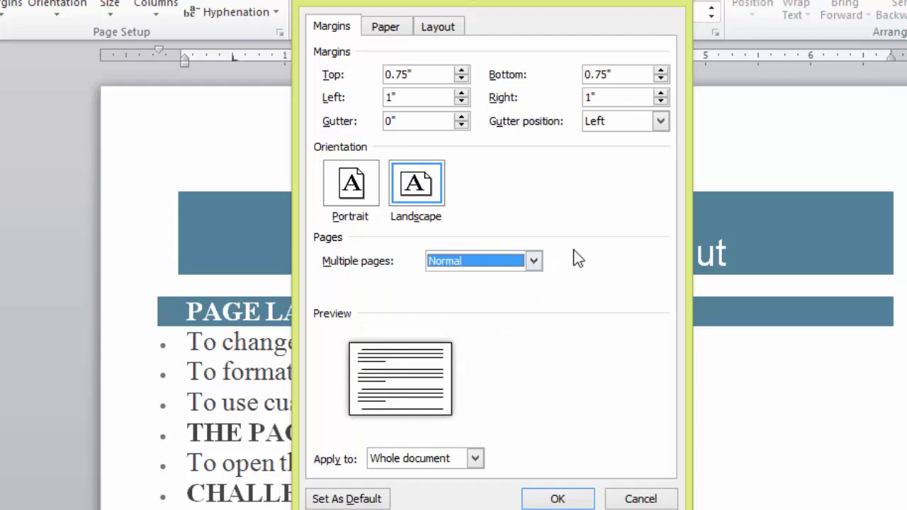
# Preview Mirror margins, 2 pages per sheet and Book fold layouts, then return to Normal
pyautogui.click(535, 262)
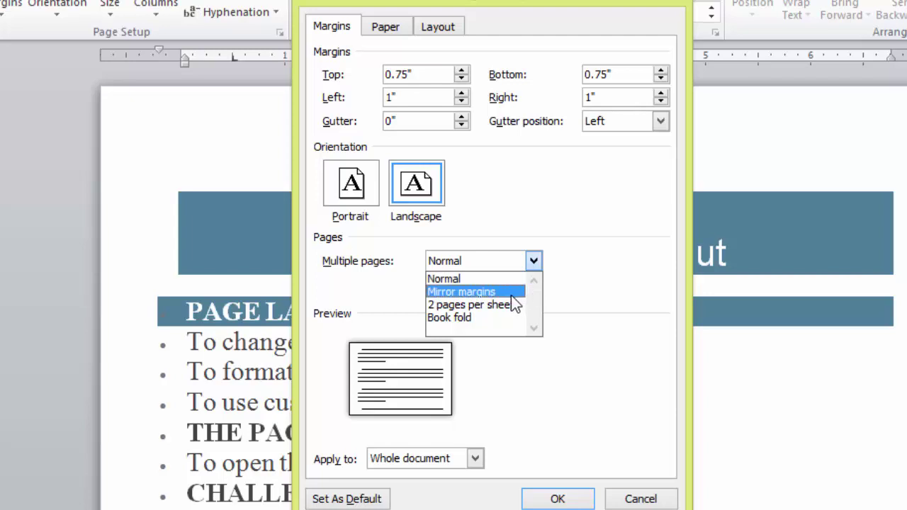
pyautogui.click(418, 311)
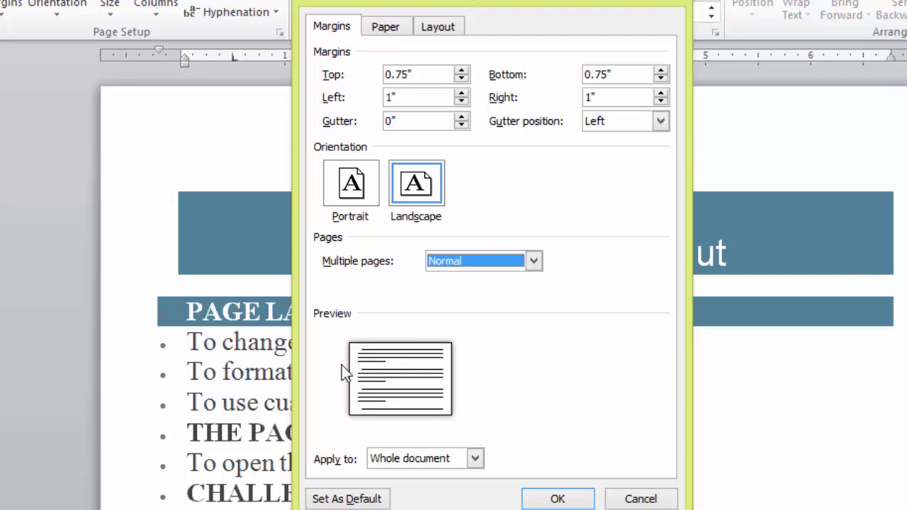
pyautogui.click(534, 260)
pyautogui.click(451, 291)
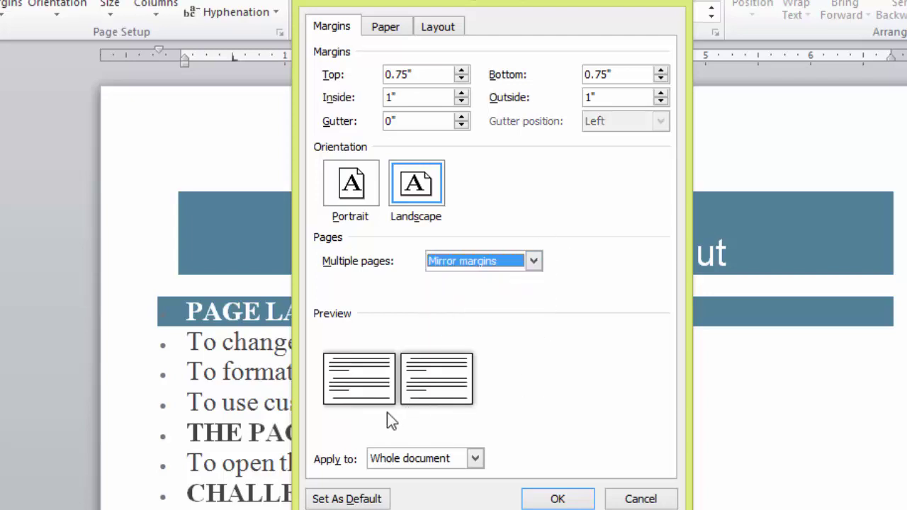
pyautogui.click(535, 261)
pyautogui.click(499, 303)
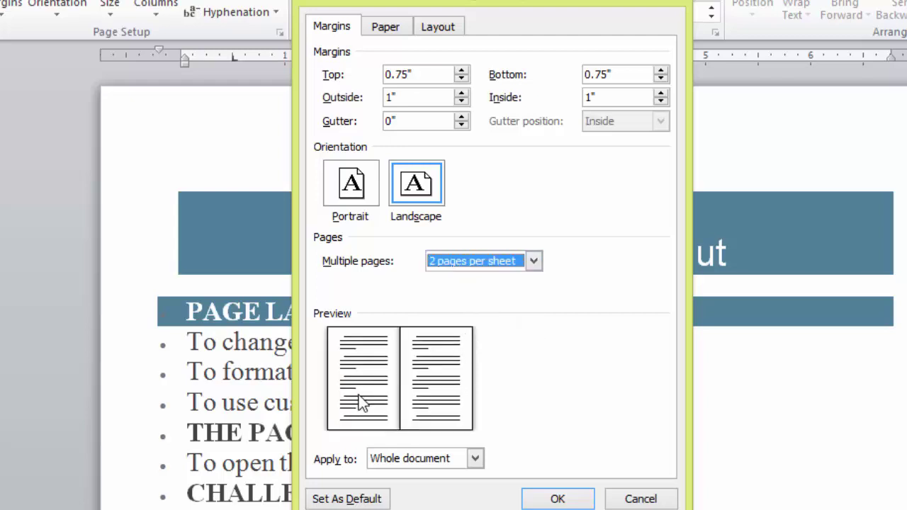
pyautogui.click(533, 262)
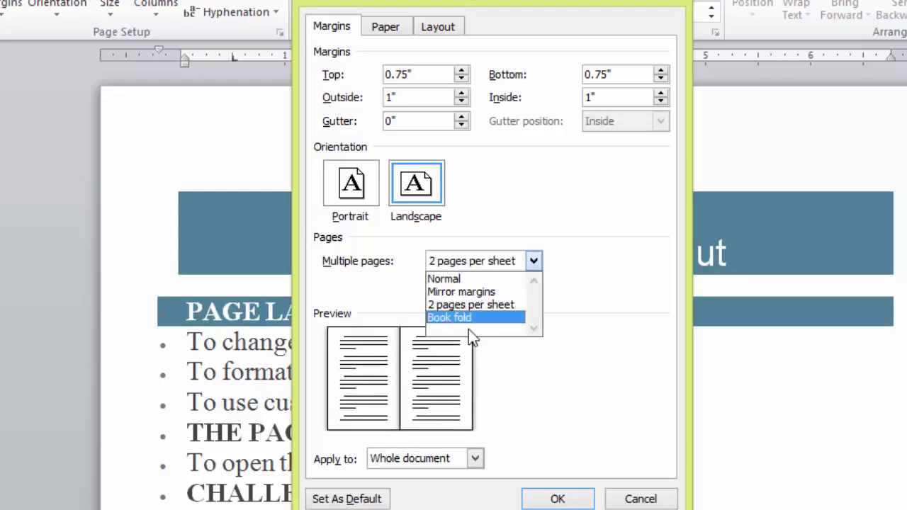
pyautogui.click(479, 292)
pyautogui.click(532, 262)
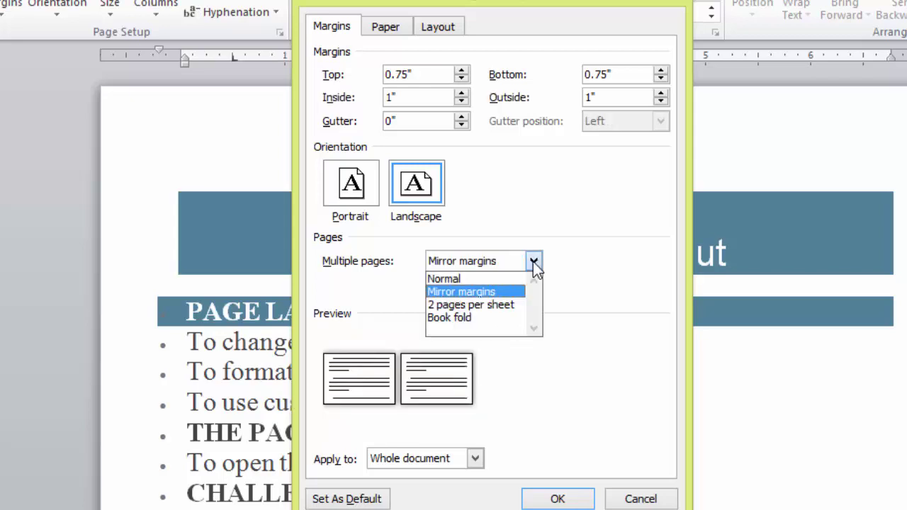
pyautogui.click(467, 303)
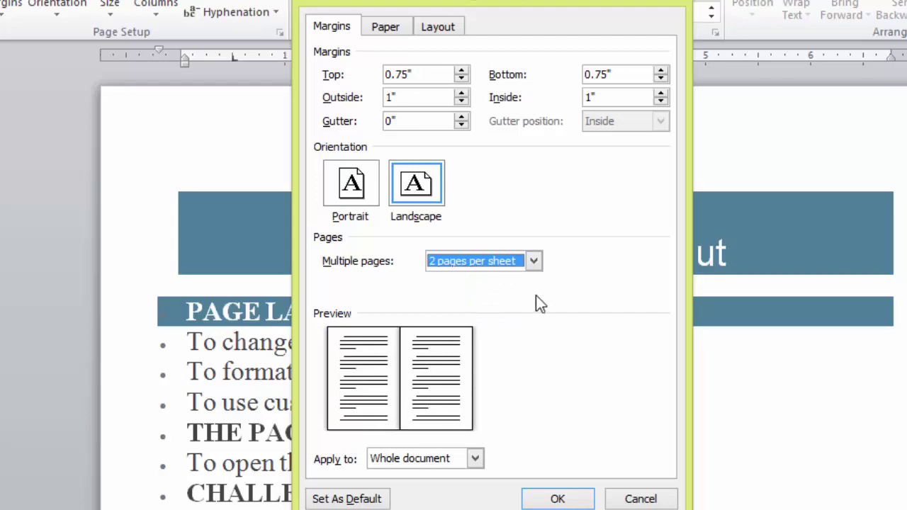
pyautogui.click(540, 261)
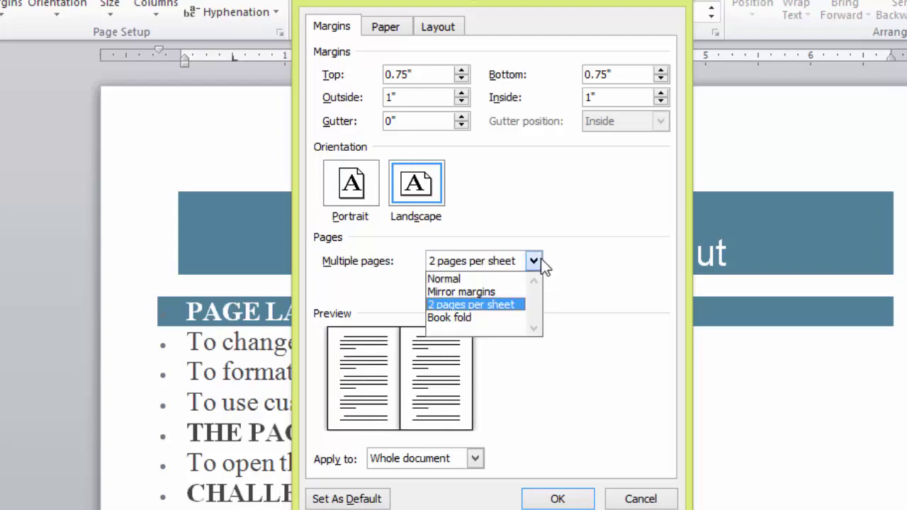
pyautogui.click(451, 320)
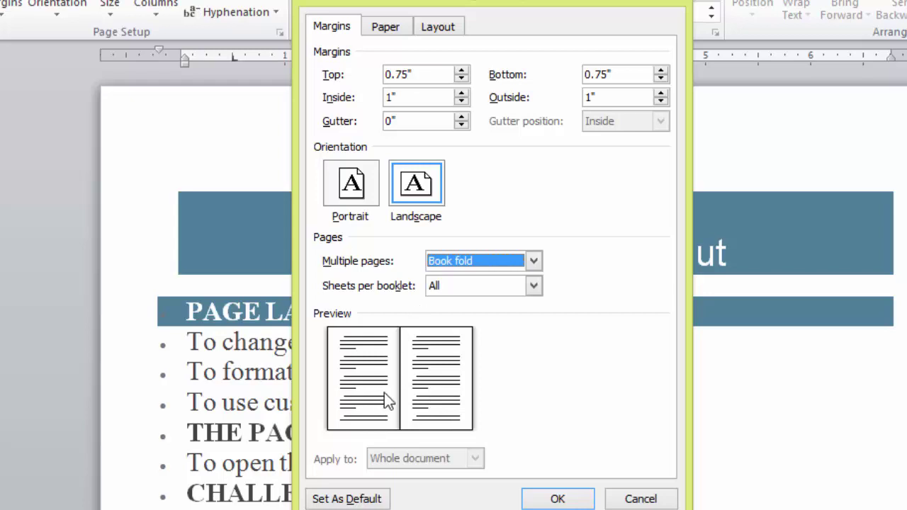
pyautogui.press('Home')
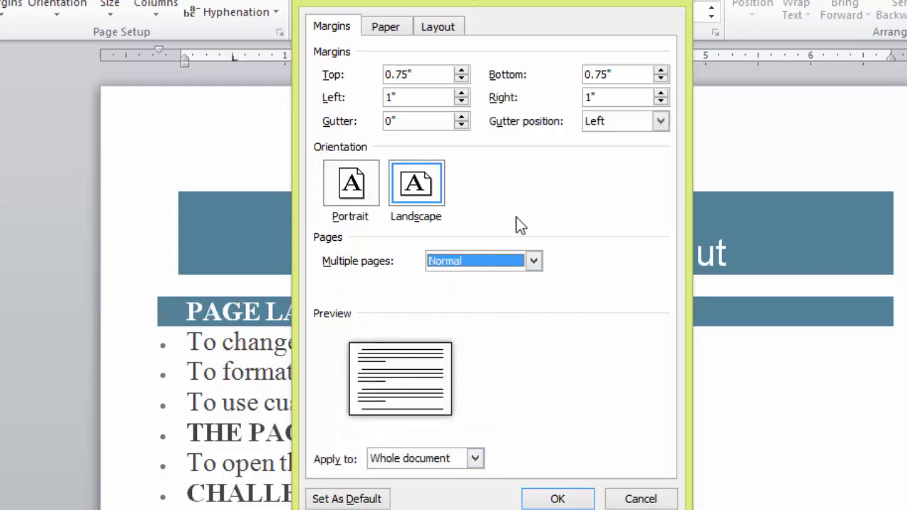
# Set Apply to 'This point forward' with Portrait orientation
pyautogui.click(476, 459)
pyautogui.click(475, 459)
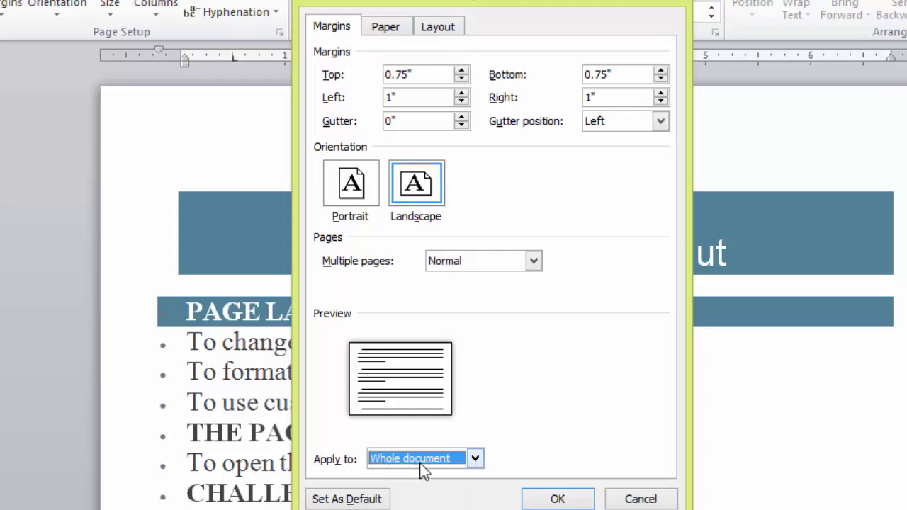
pyautogui.click(476, 459)
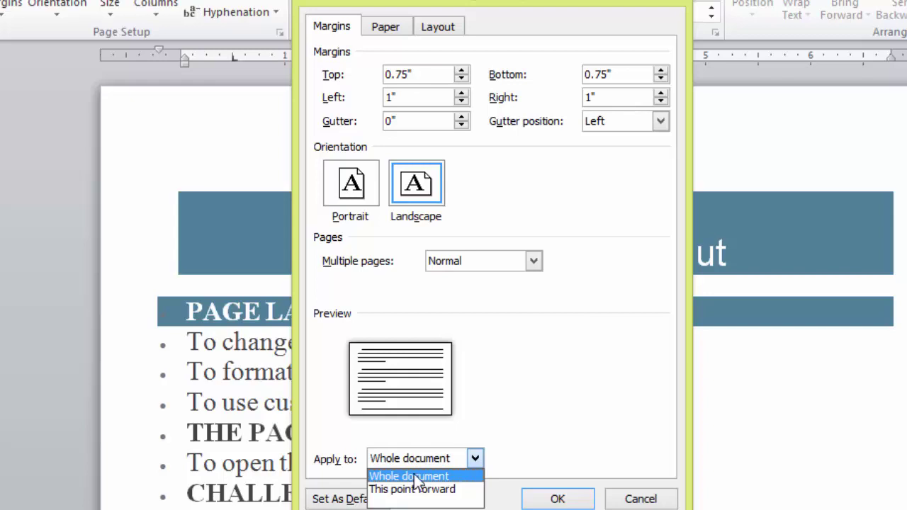
pyautogui.click(425, 488)
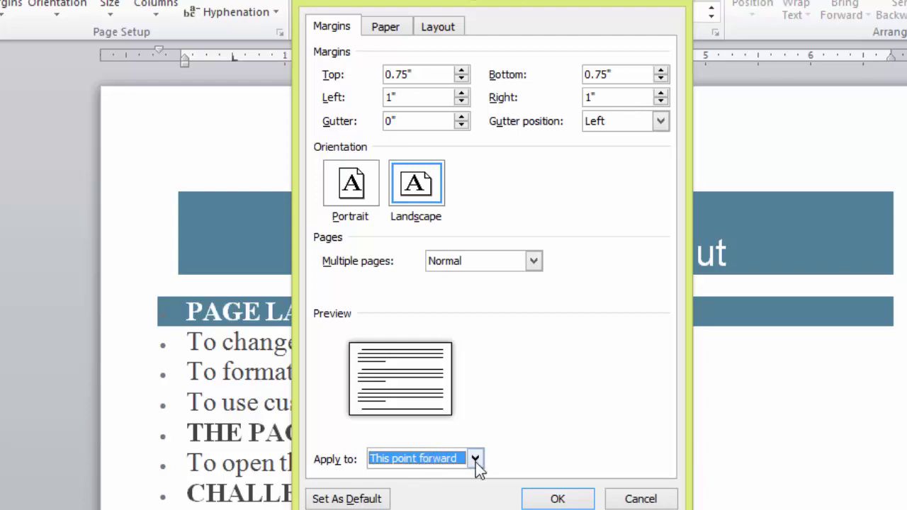
pyautogui.click(349, 196)
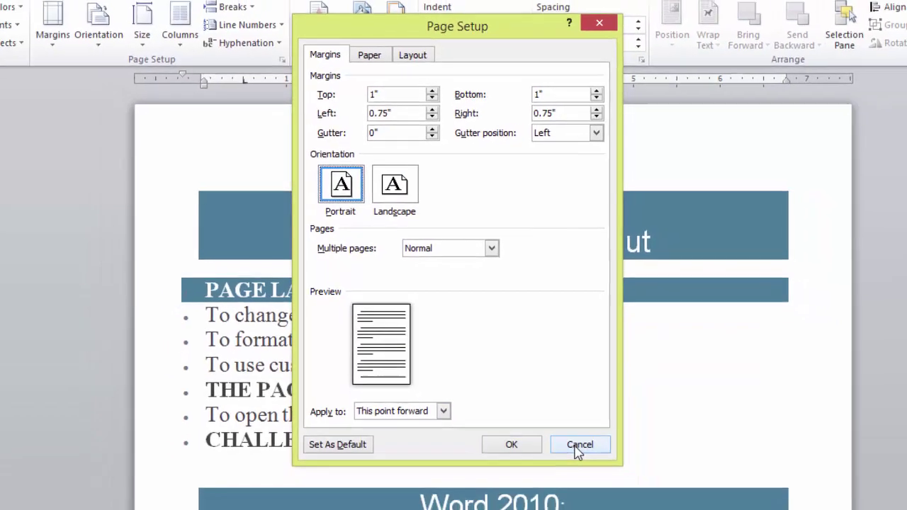
# Cancel Page Setup, then reopen it through Margins > Custom Margins
pyautogui.click(578, 447)
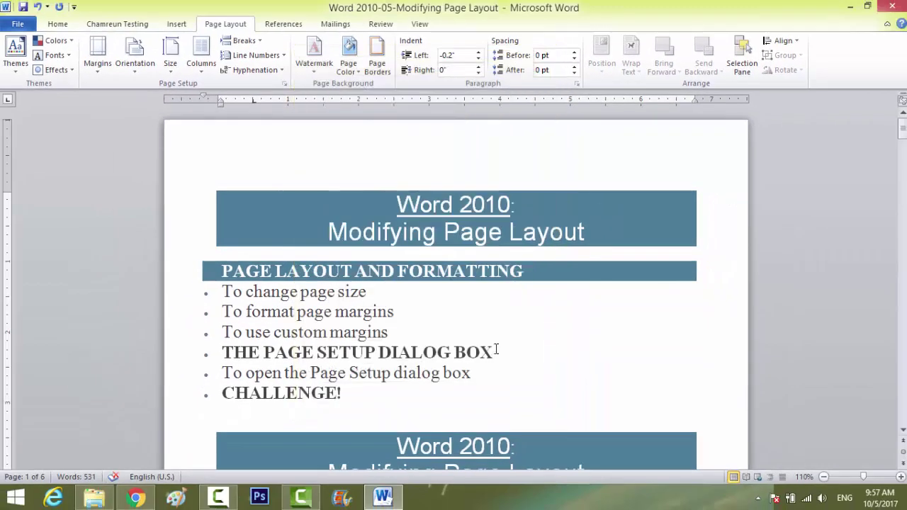
pyautogui.keyDown('ctrl'); pyautogui.scroll(-7, 146, 265); pyautogui.keyUp('ctrl')
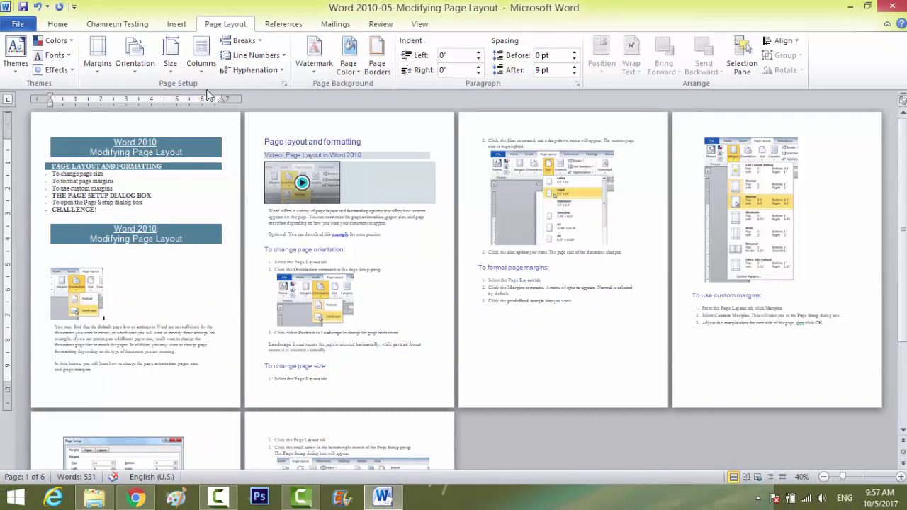
pyautogui.click(98, 60)
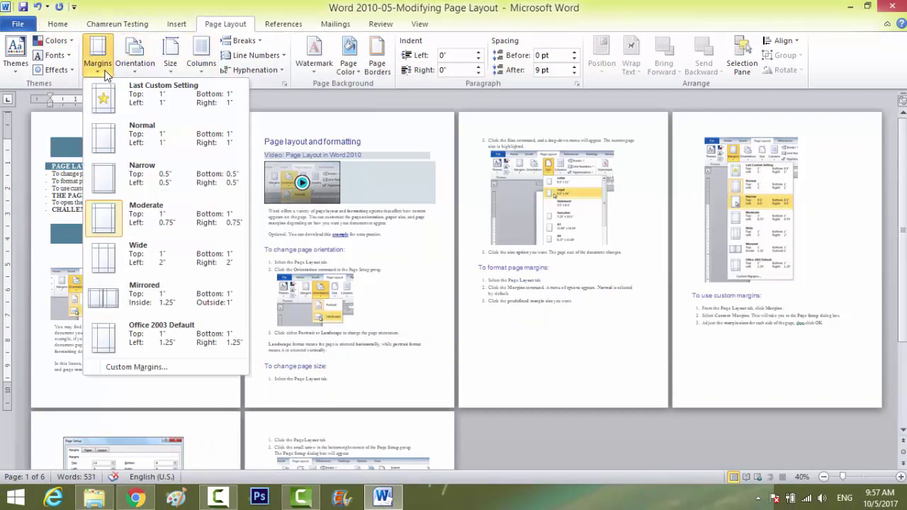
pyautogui.click(128, 367)
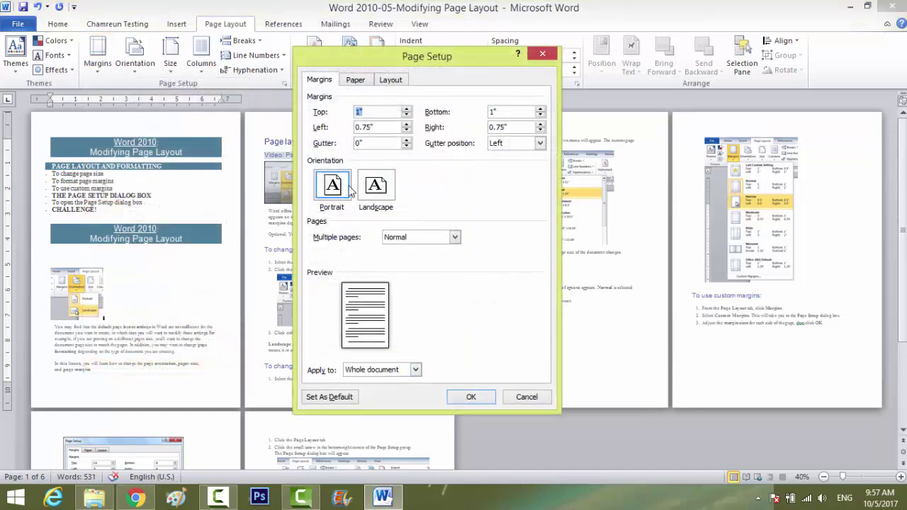
# Cancel again and put the cursor after the 'To change page orientation' heading
pyautogui.click(520, 399)
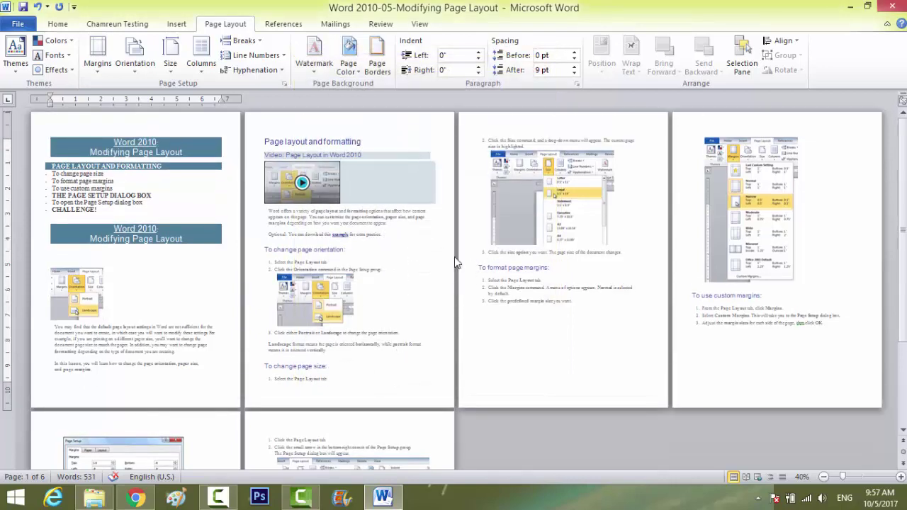
pyautogui.click(425, 234)
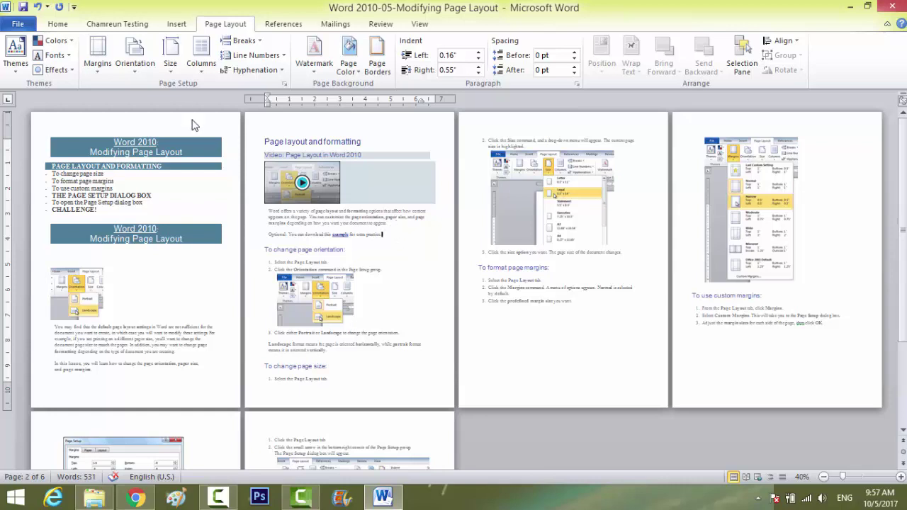
pyautogui.click(348, 250)
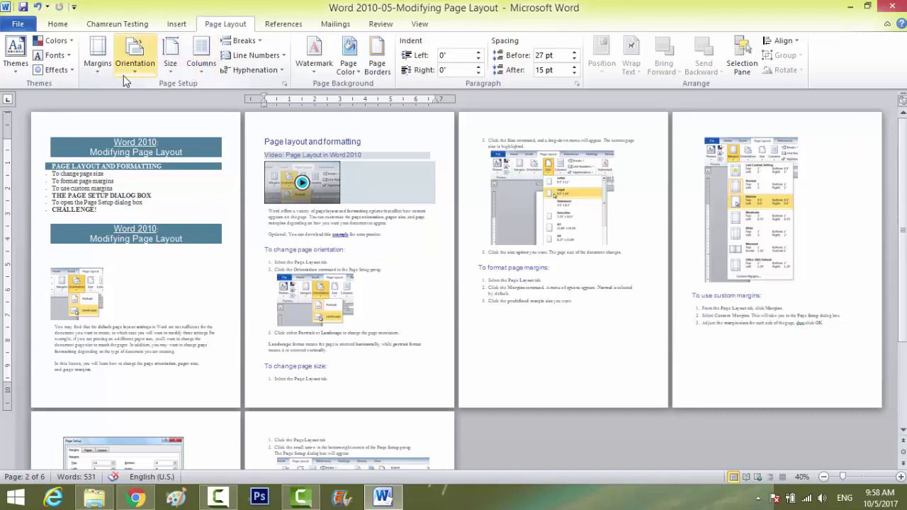
# Make the pages from the cursor onward landscape, applied to This point forward
pyautogui.click(97, 64)
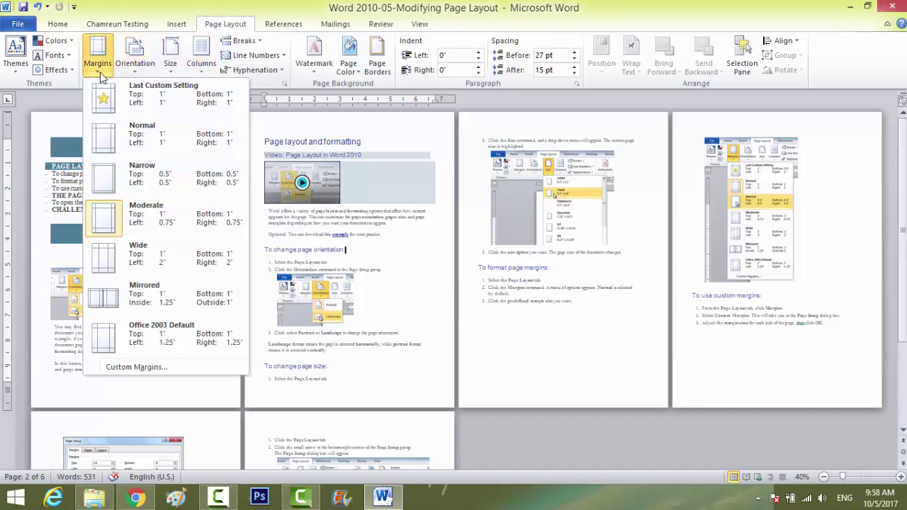
pyautogui.click(135, 369)
pyautogui.click(376, 195)
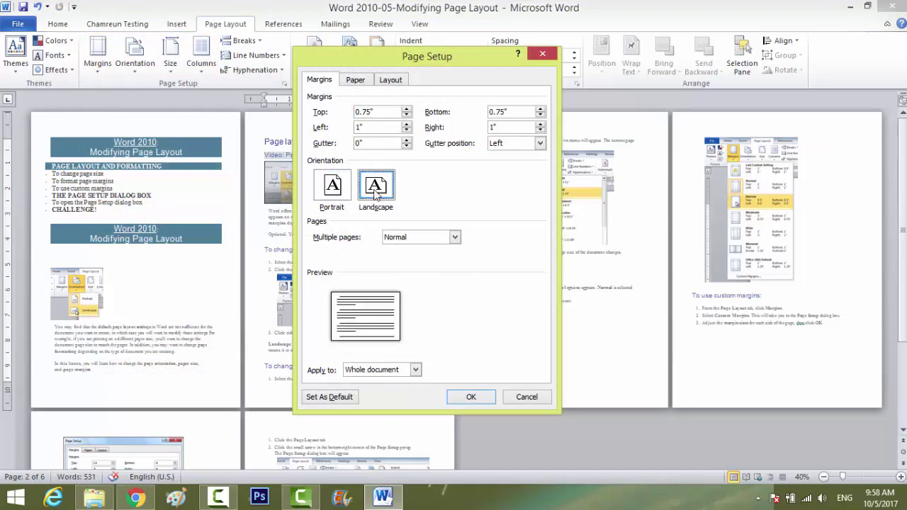
pyautogui.click(415, 369)
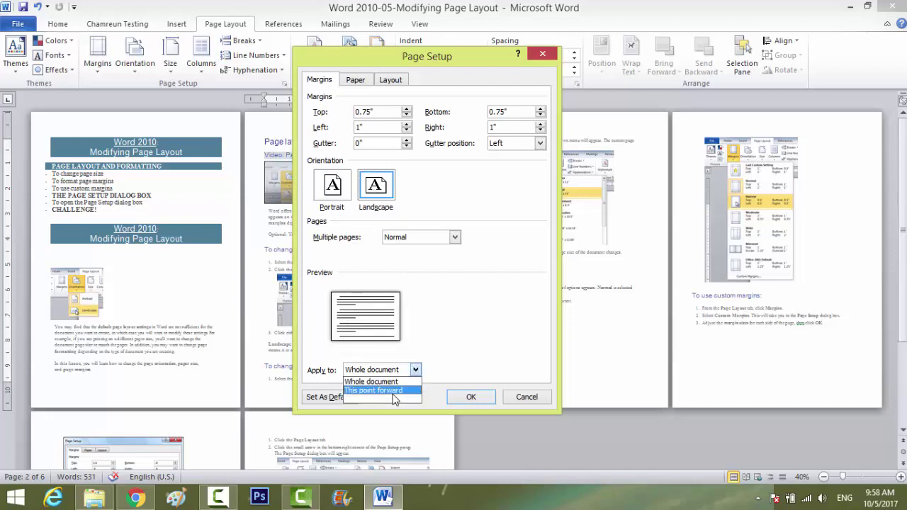
pyautogui.click(395, 391)
pyautogui.click(479, 397)
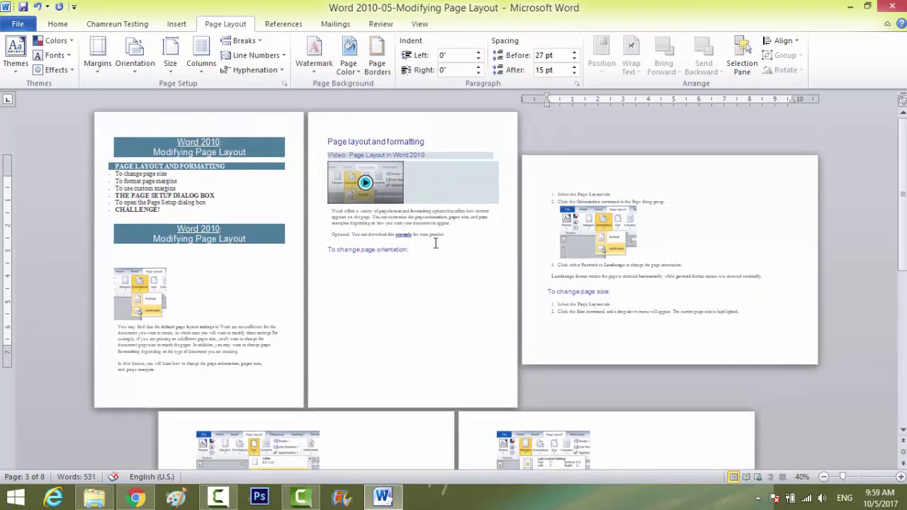
# Place the cursor after the 'To format page margins' heading and scroll back up
pyautogui.click(763, 211)
pyautogui.scroll(-1, 763, 223)
pyautogui.scroll(-2, 713, 253)
pyautogui.scroll(-1, 713, 251)
pyautogui.scroll(-1, 714, 253)
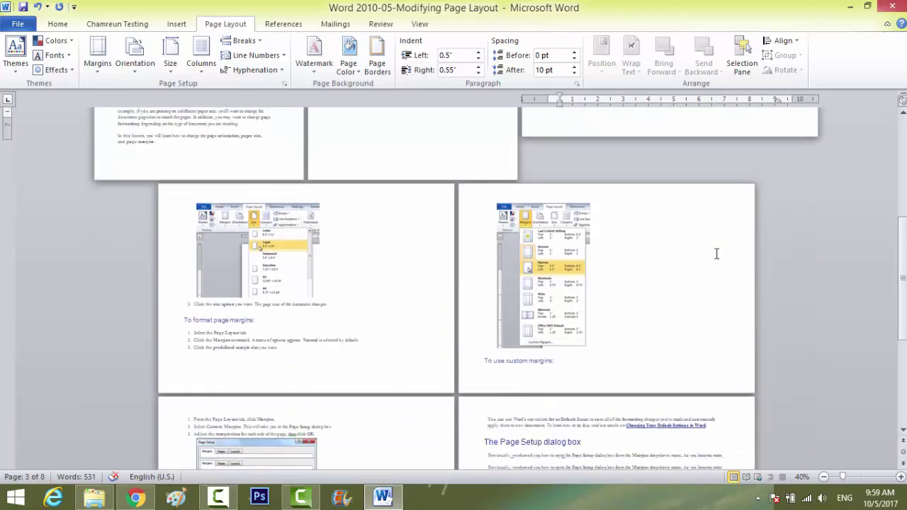
pyautogui.scroll(-1, 714, 252)
pyautogui.click(293, 273)
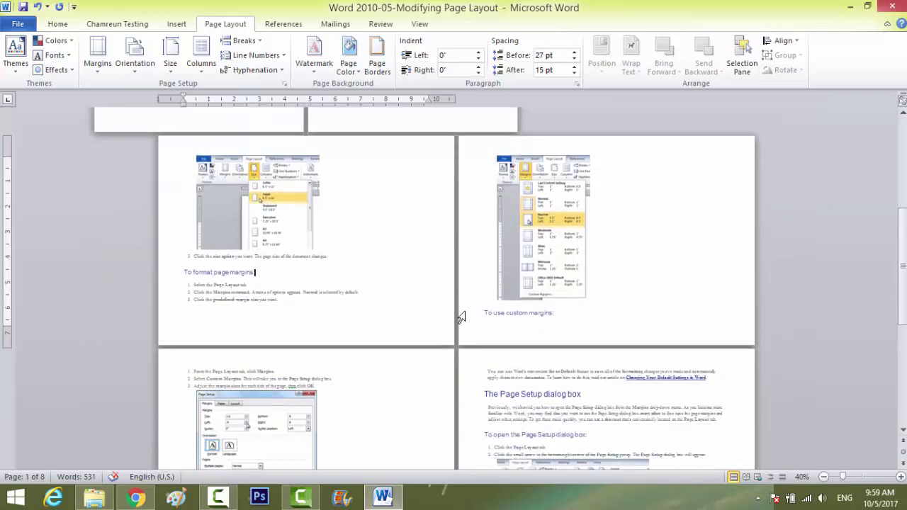
pyautogui.scroll(5, 462, 314)
pyautogui.scroll(1, 281, 110)
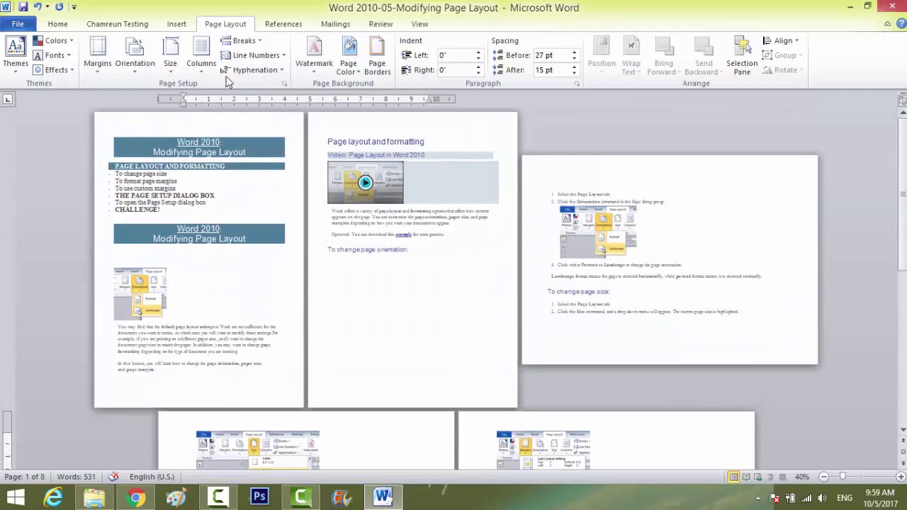
pyautogui.scroll(3, 141, 57)
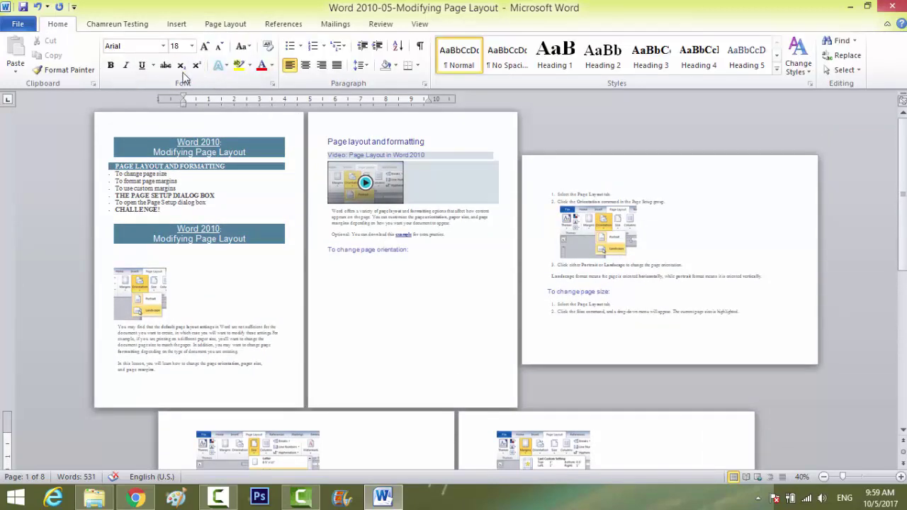
# Set Portrait orientation applied to 'This point forward' from the page-margins heading onward
pyautogui.click(210, 27)
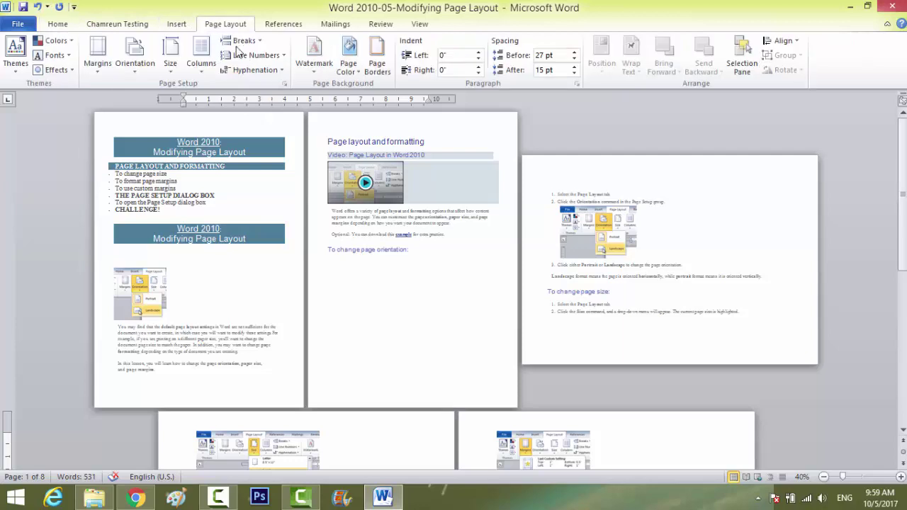
pyautogui.click(284, 83)
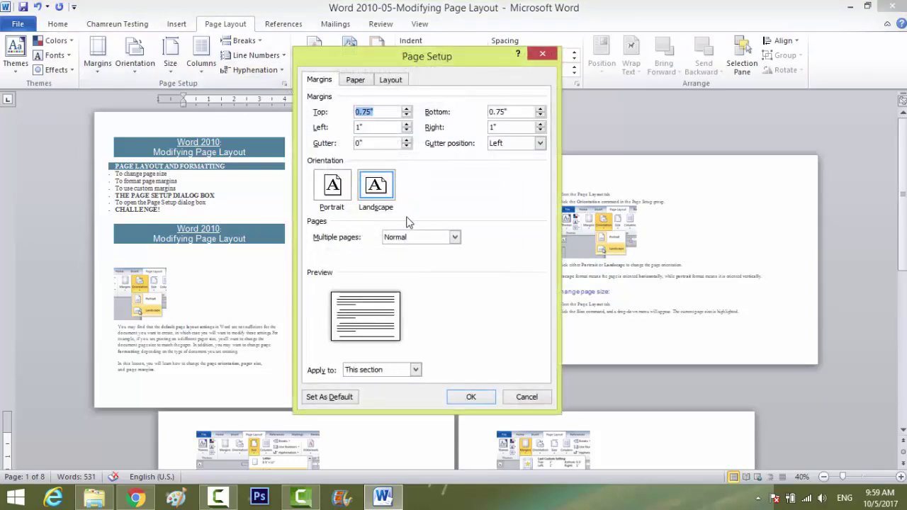
pyautogui.click(322, 195)
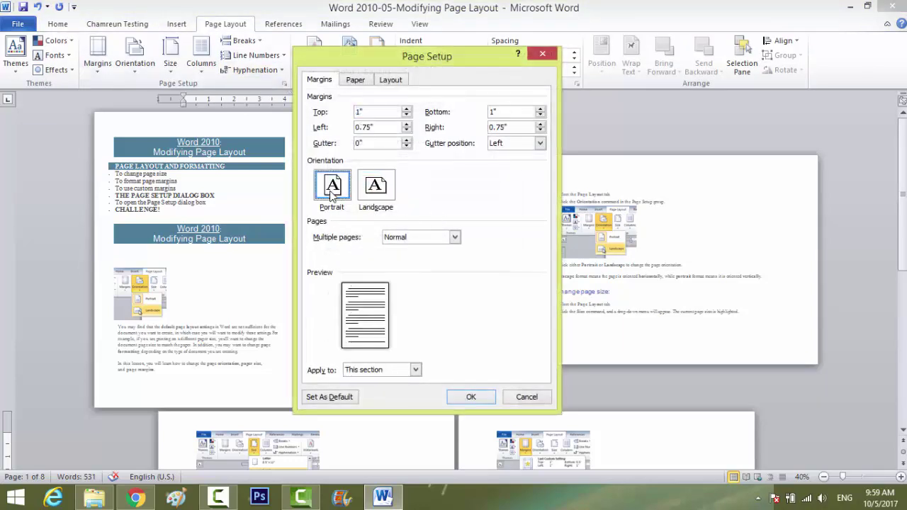
pyautogui.click(416, 369)
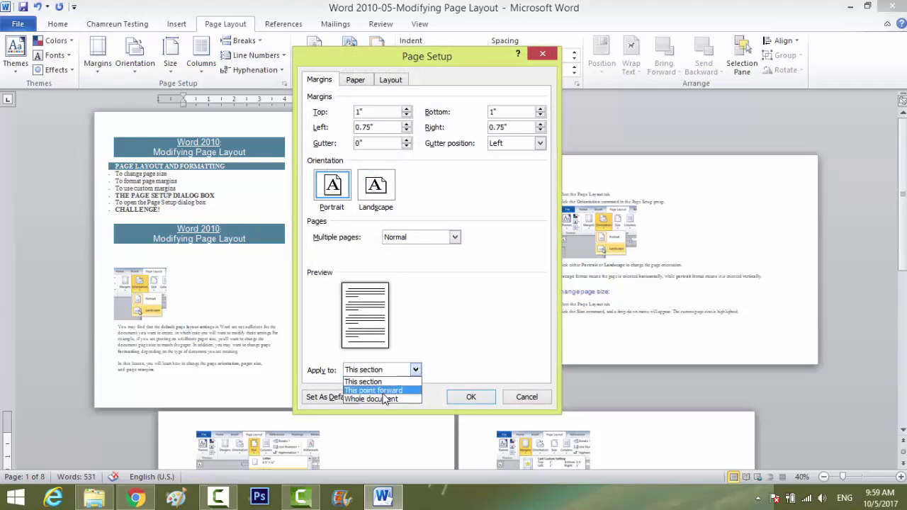
pyautogui.click(383, 391)
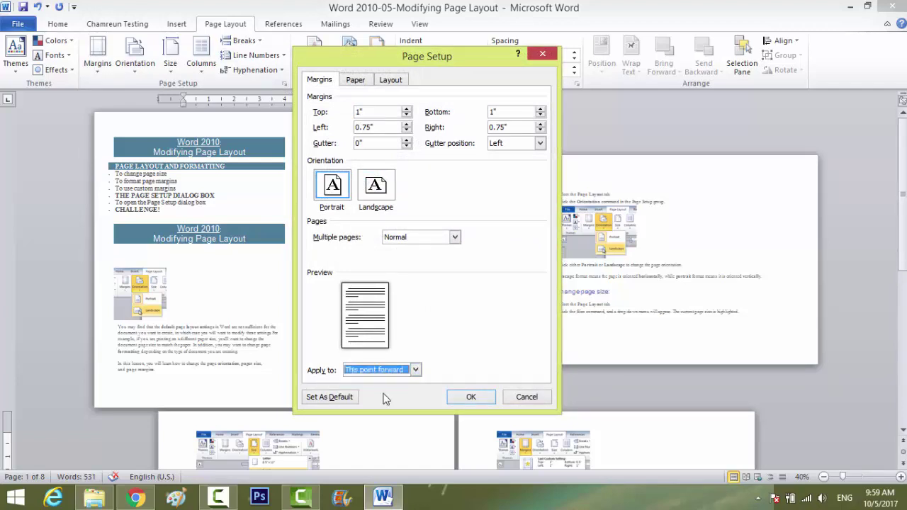
pyautogui.click(479, 398)
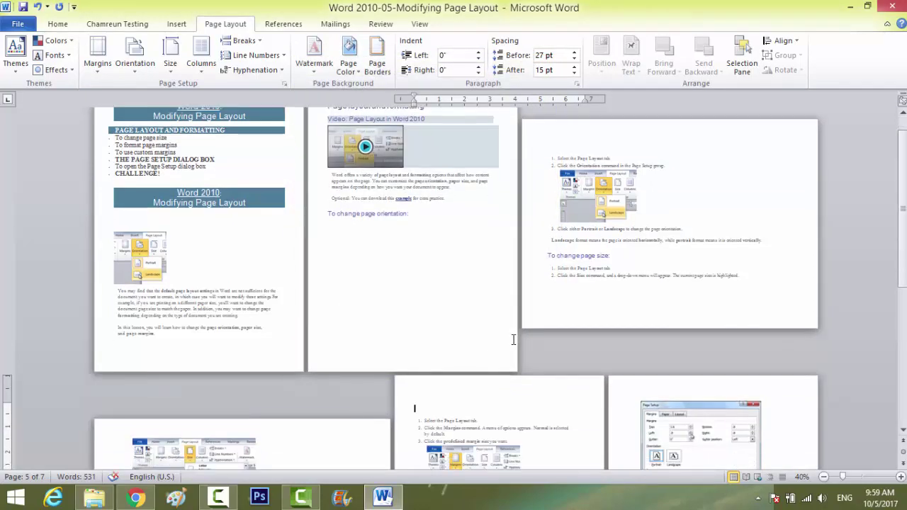
pyautogui.scroll(-2, 508, 344)
pyautogui.scroll(-1, 512, 340)
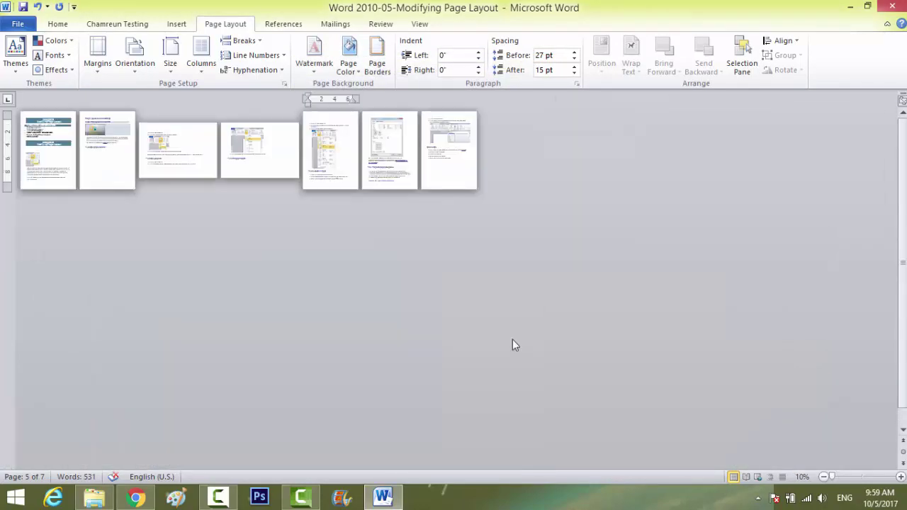
pyautogui.scroll(1, 515, 344)
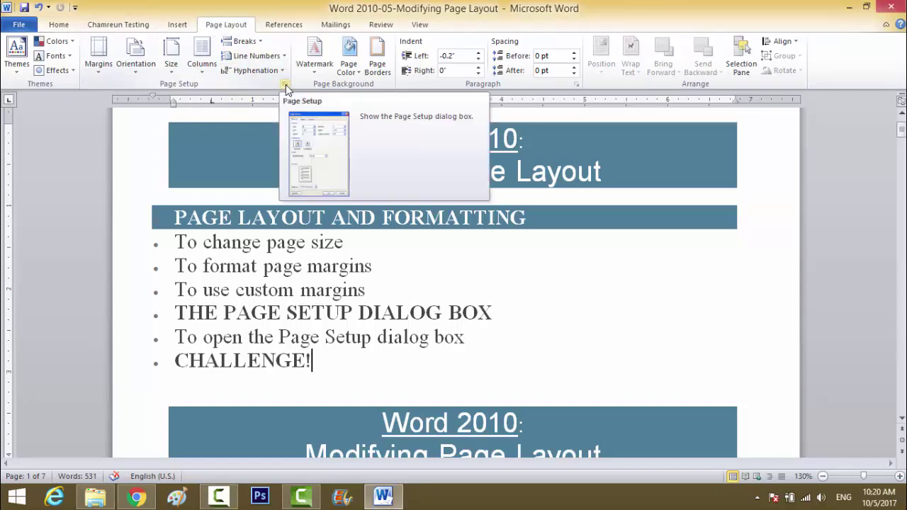
pyautogui.click(286, 86)
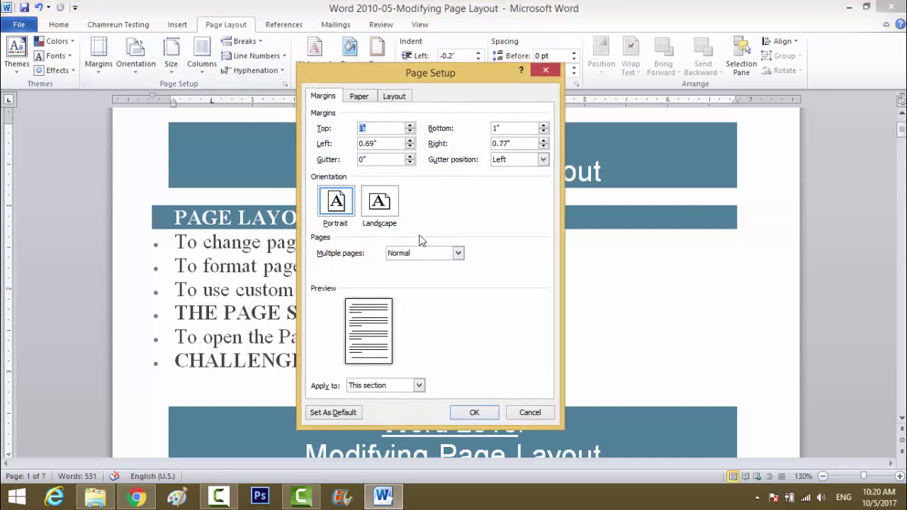
pyautogui.click(358, 96)
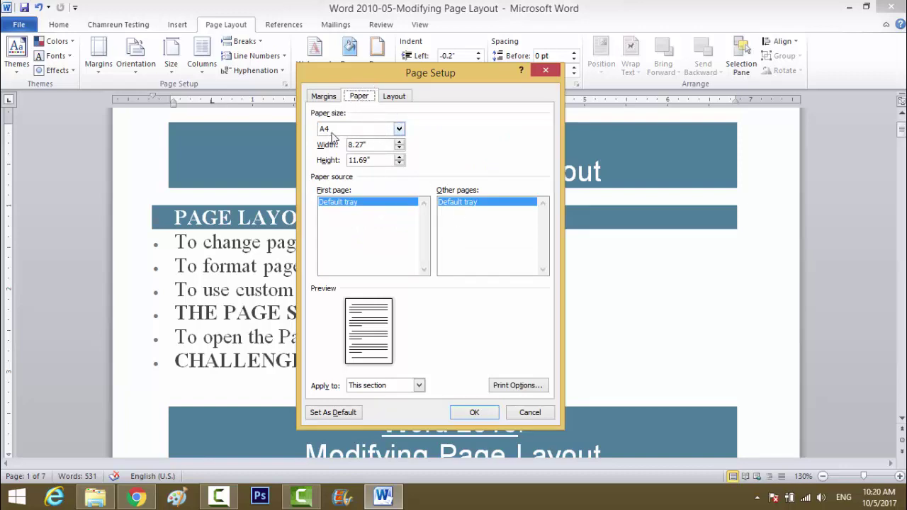
pyautogui.click(399, 129)
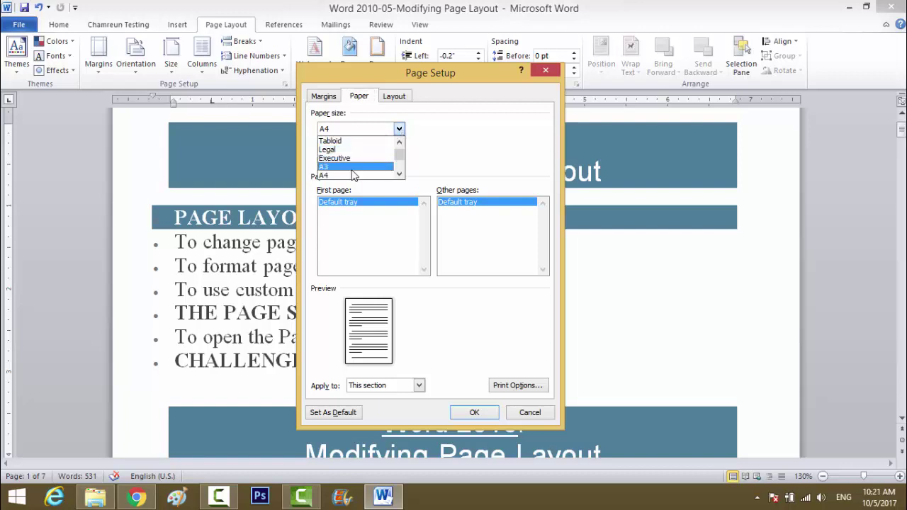
pyautogui.moveTo(399, 154); pyautogui.dragTo(401, 155)
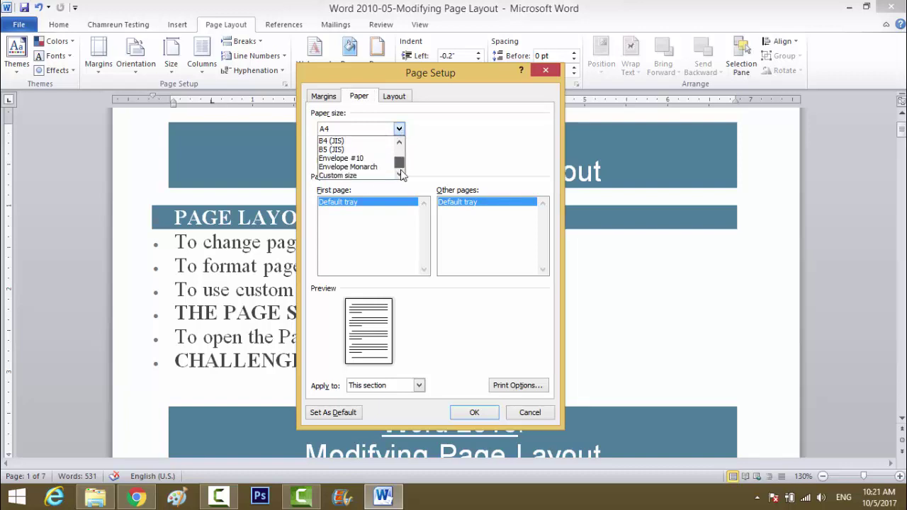
pyautogui.click(424, 138)
pyautogui.click(395, 98)
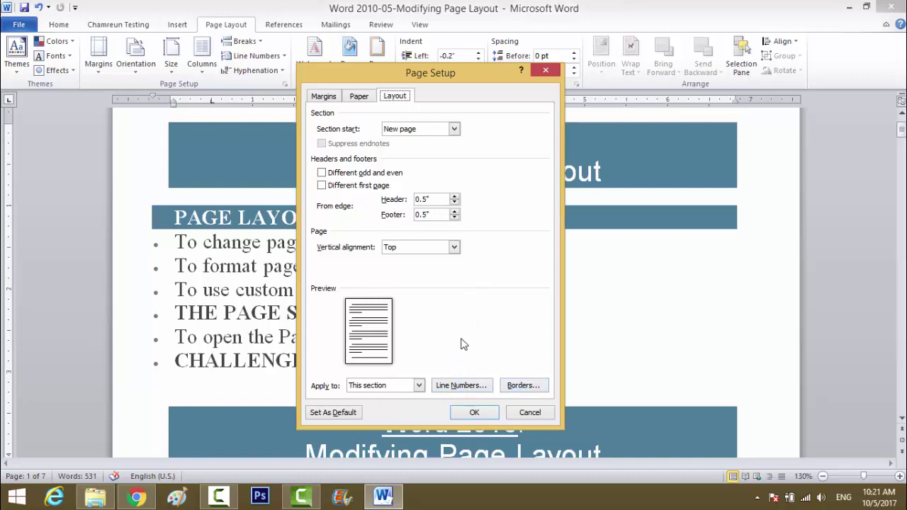
pyautogui.click(465, 385)
pyautogui.click(488, 301)
pyautogui.click(358, 97)
pyautogui.click(321, 98)
pyautogui.click(354, 97)
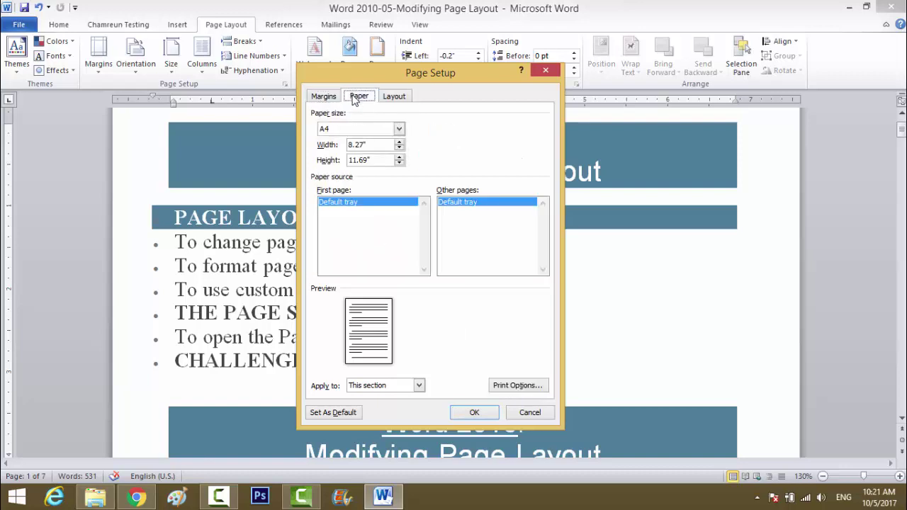
pyautogui.click(397, 97)
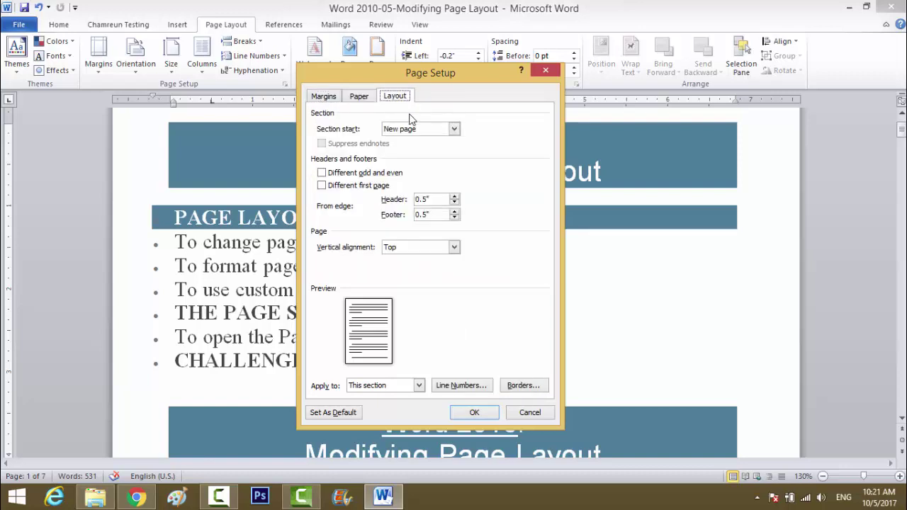
pyautogui.click(527, 414)
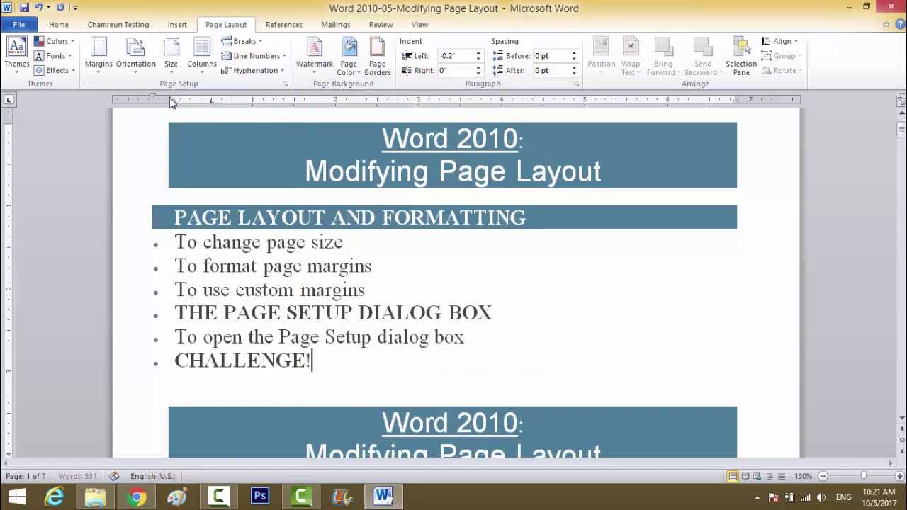
# Drag the ruler's left and right margin boundaries outward to narrow both margins slightly
pyautogui.moveTo(170, 98); pyautogui.dragTo(151, 98)
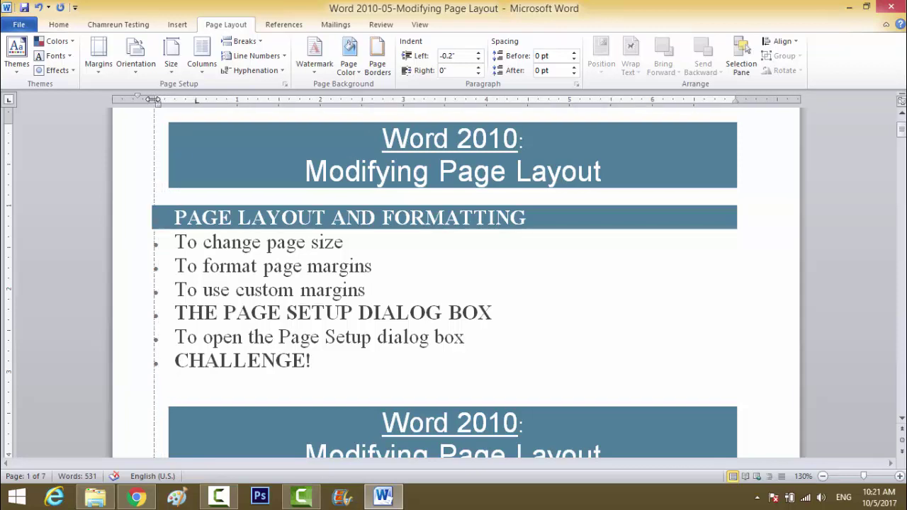
pyautogui.moveTo(152, 98)
pyautogui.mouseDown()
pyautogui.moveTo(209, 98)
pyautogui.moveTo(162, 98)
pyautogui.mouseUp()
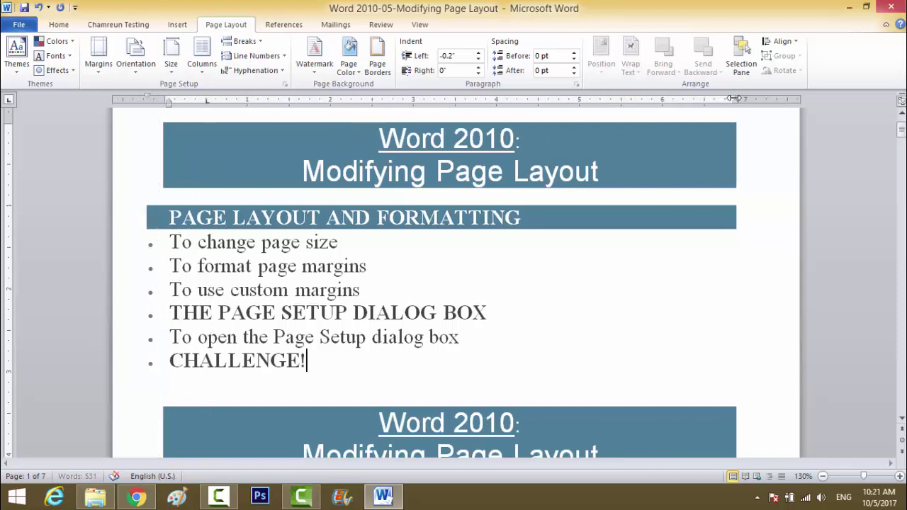
pyautogui.moveTo(733, 99)
pyautogui.mouseDown()
pyautogui.moveTo(763, 104)
pyautogui.moveTo(741, 100)
pyautogui.mouseUp()
pyautogui.scroll(-1, 511, 275)
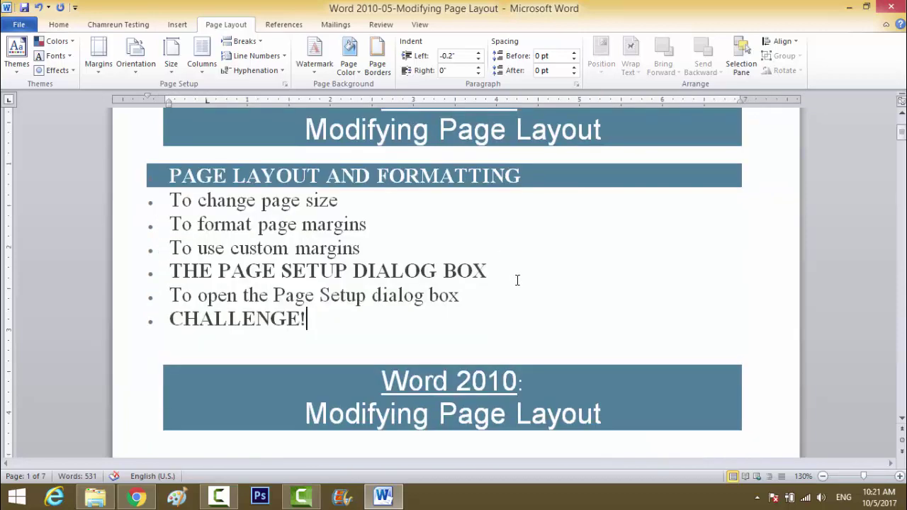
pyautogui.scroll(3, 516, 279)
pyautogui.scroll(-2, 590, 332)
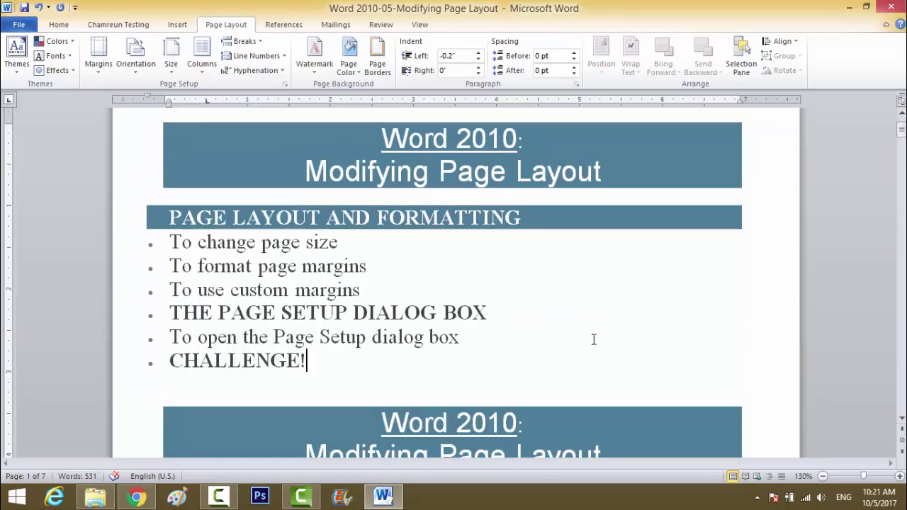
pyautogui.scroll(-1, 594, 339)
pyautogui.scroll(3, 594, 340)
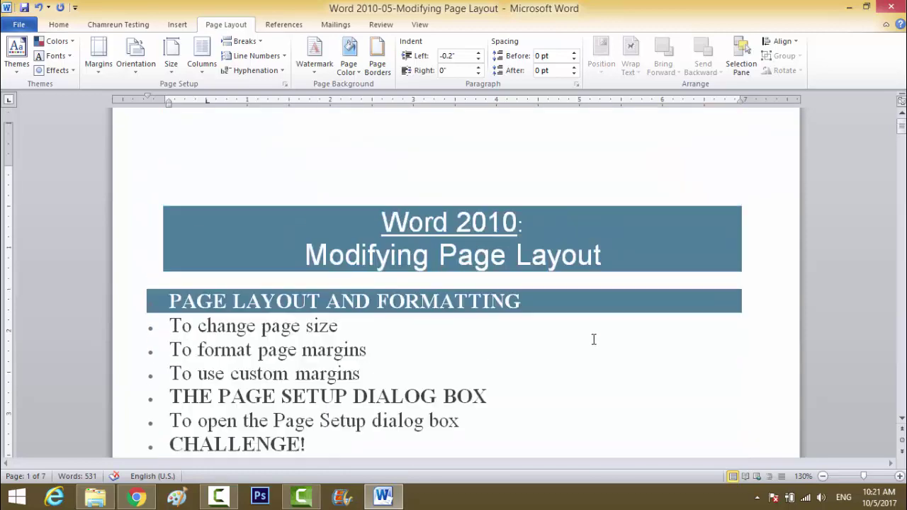
pyautogui.scroll(-1, 588, 337)
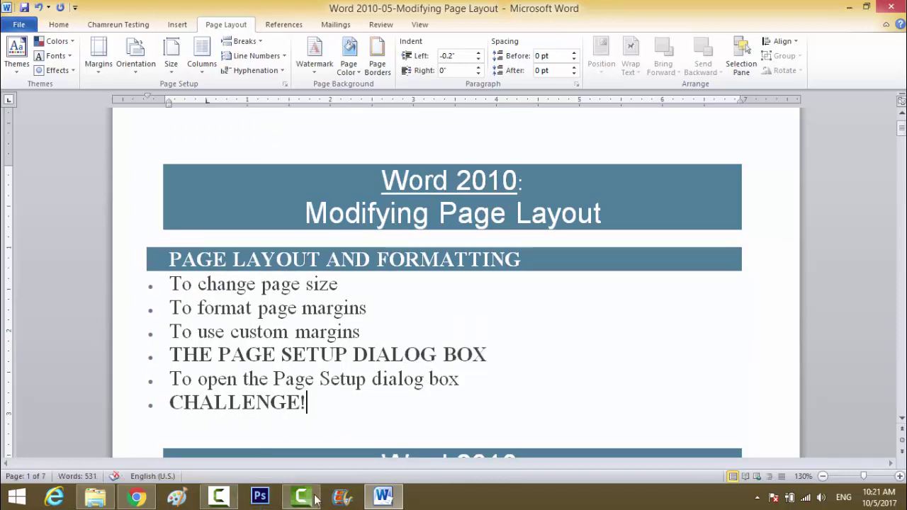
pyautogui.click(220, 500)
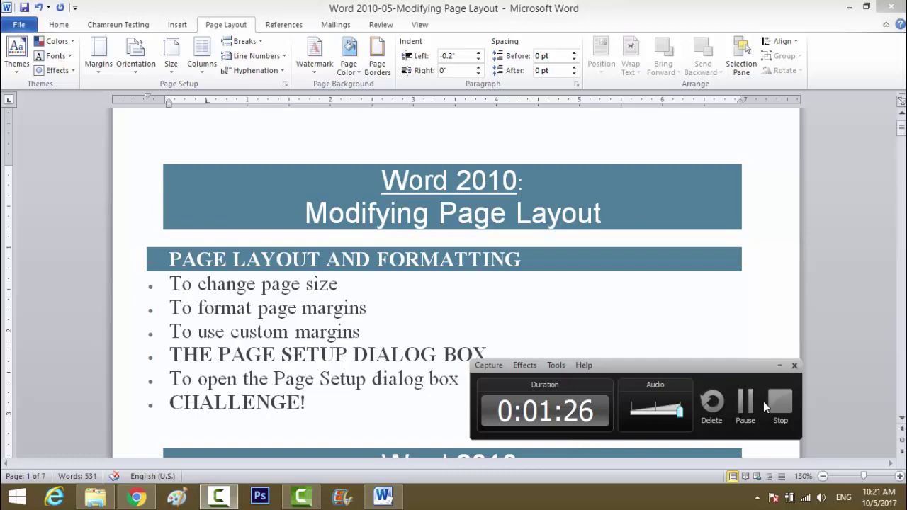